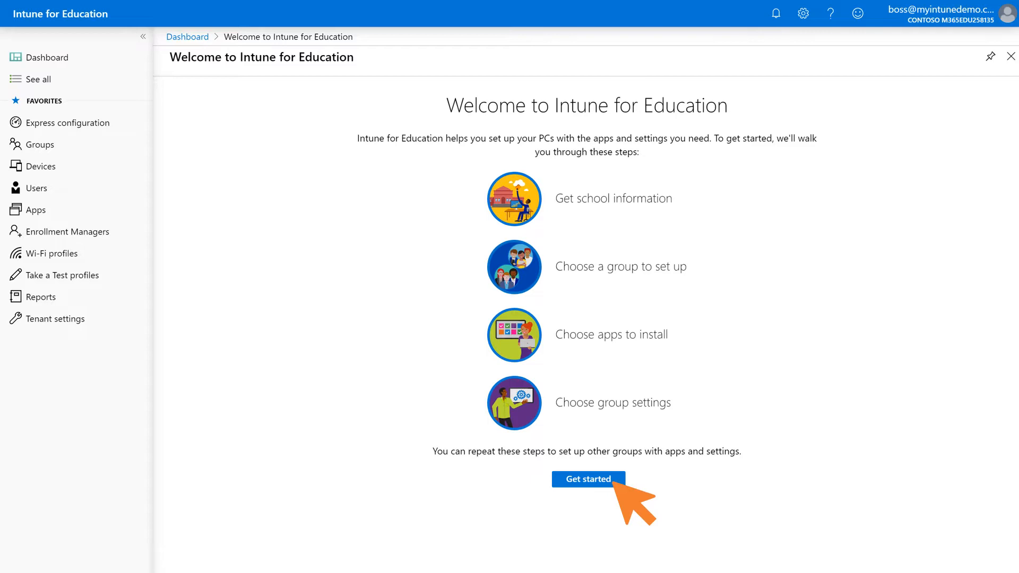
Start the Intune for Education setup and continue past the optional school information stage
click(610, 480)
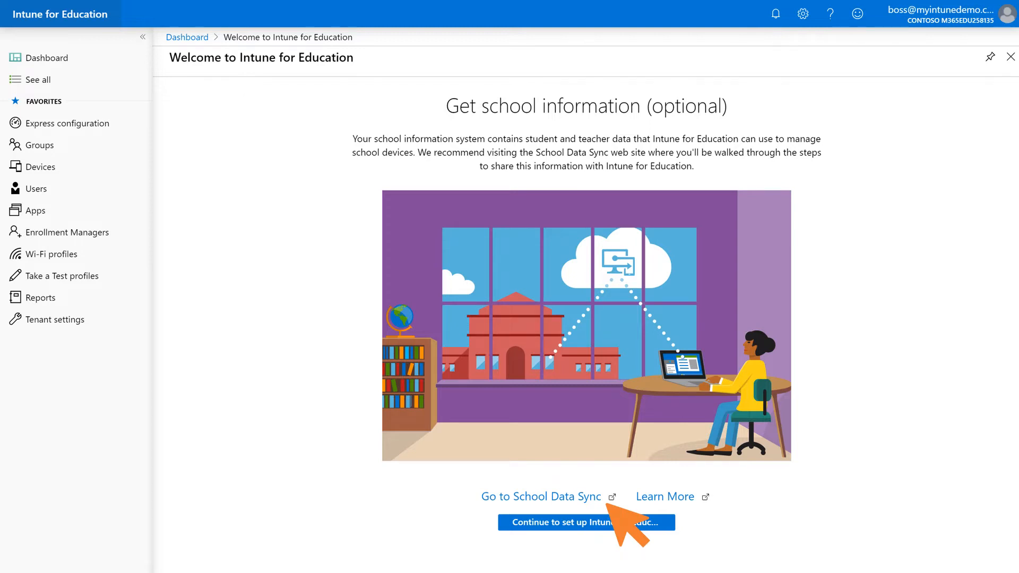
click(609, 516)
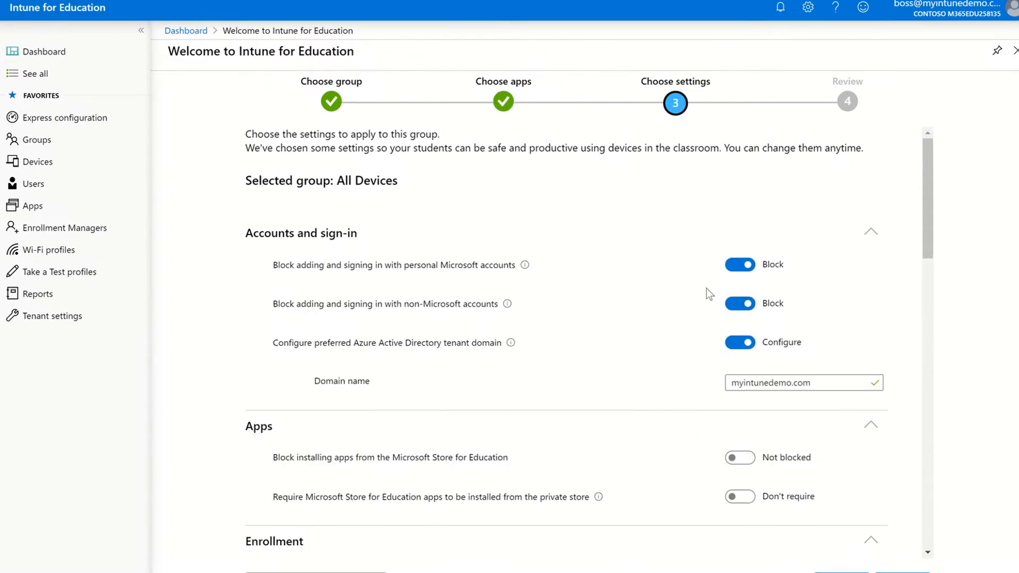
Examine the All Devices group settings from accounts and sign-in through user experience, switching a few block options and reverting them
click(739, 265)
click(738, 266)
scroll(735, 336, down, 4)
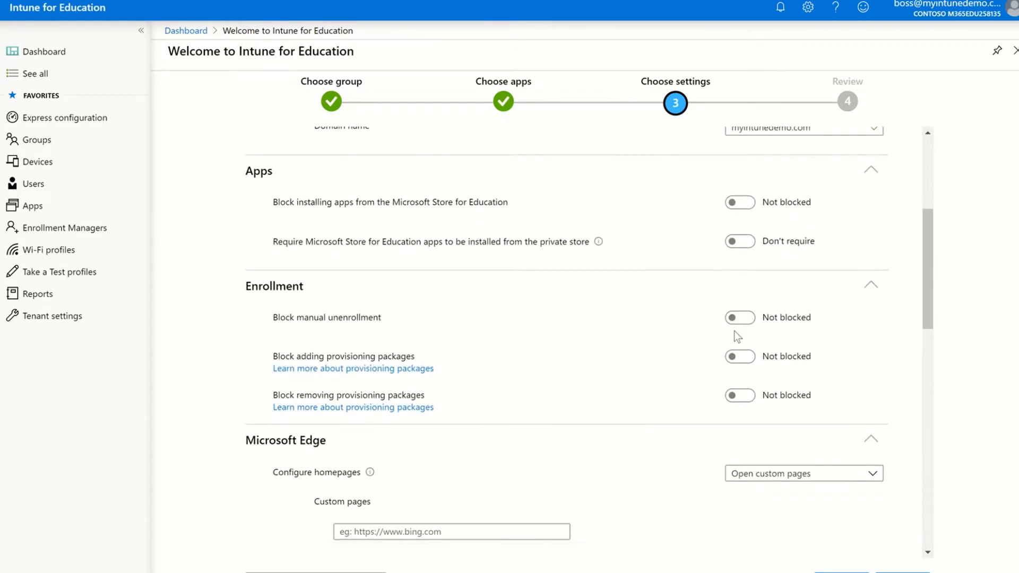
click(739, 317)
click(739, 317)
scroll(733, 372, down, 3)
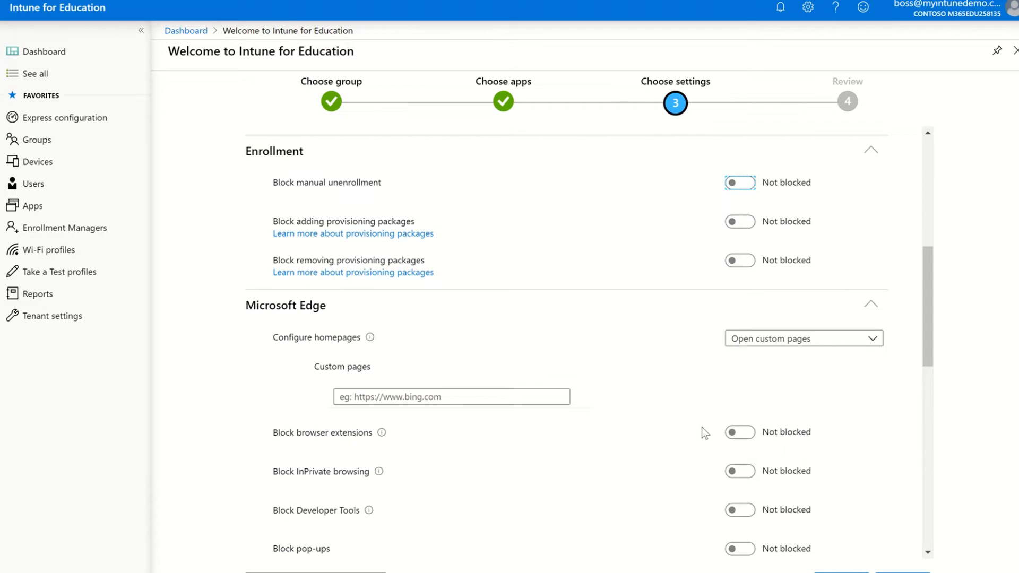
scroll(702, 428, down, 2)
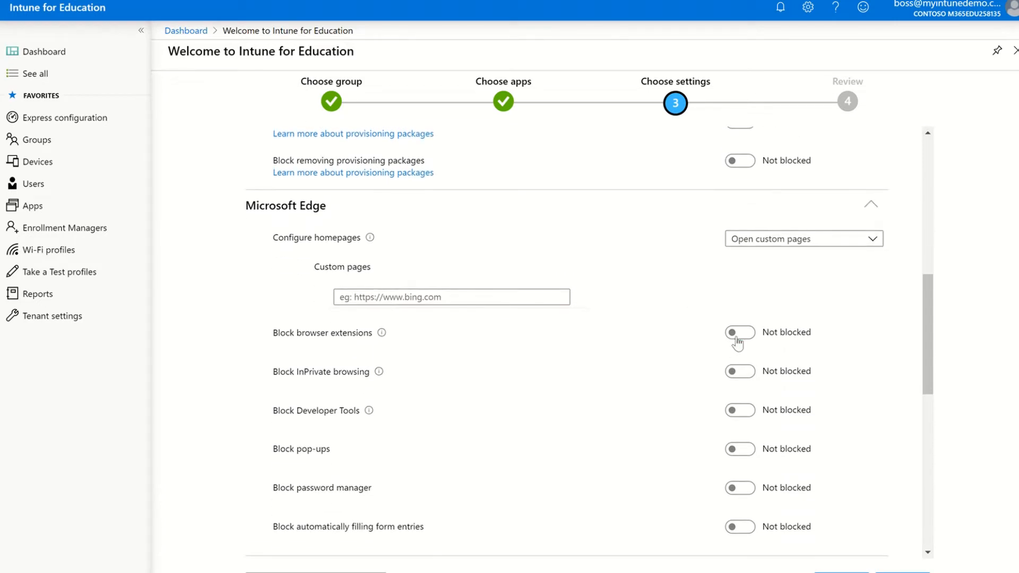
click(738, 333)
click(737, 333)
scroll(738, 339, down, 2)
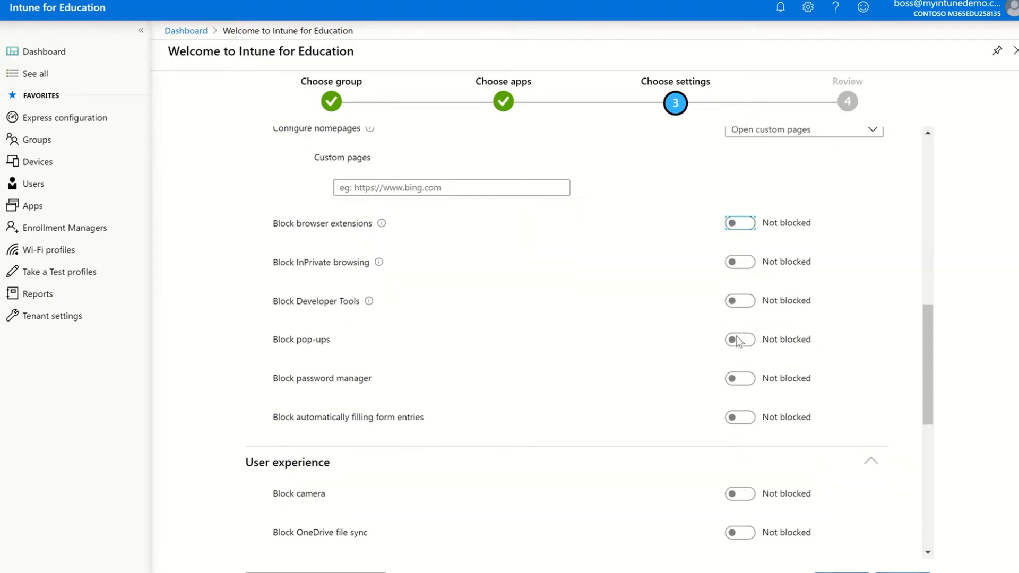
scroll(737, 336, down, 5)
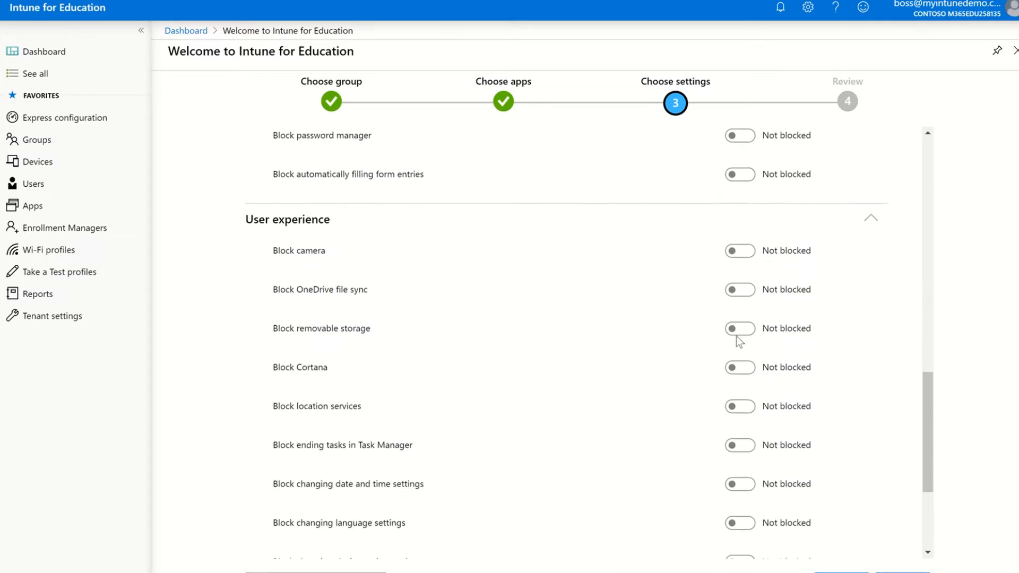
scroll(736, 336, down, 4)
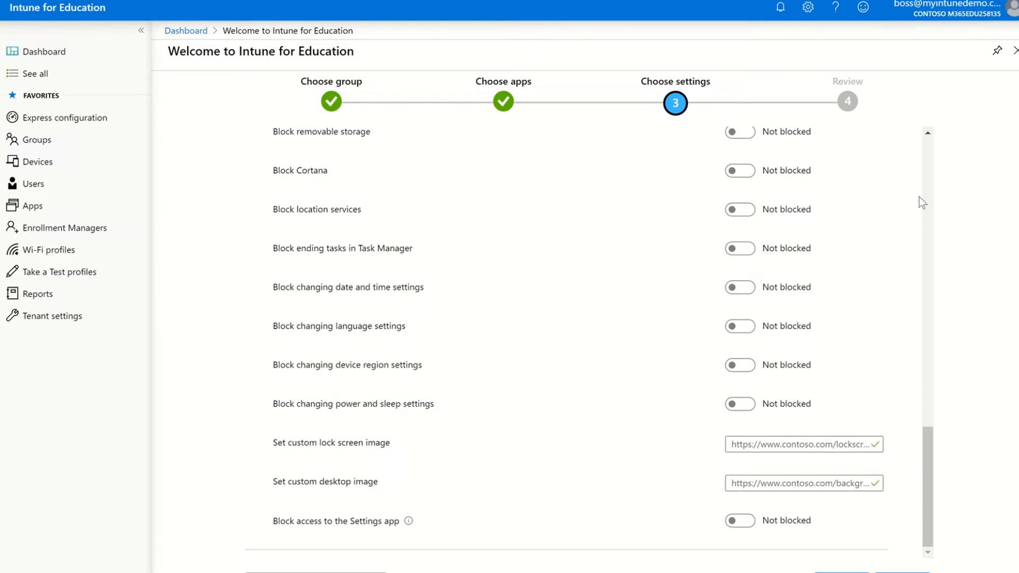
Select Microsoft Office, the offline licensed Minecraft: Education app and Sway for the All Devices group, and show its desktop apps
mouse_move(610, 0)
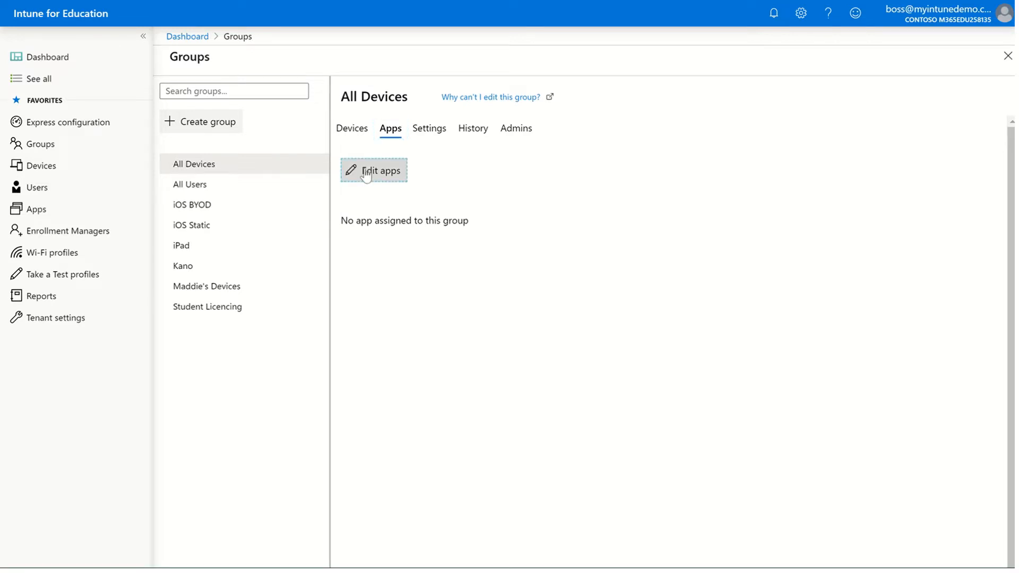
click(362, 272)
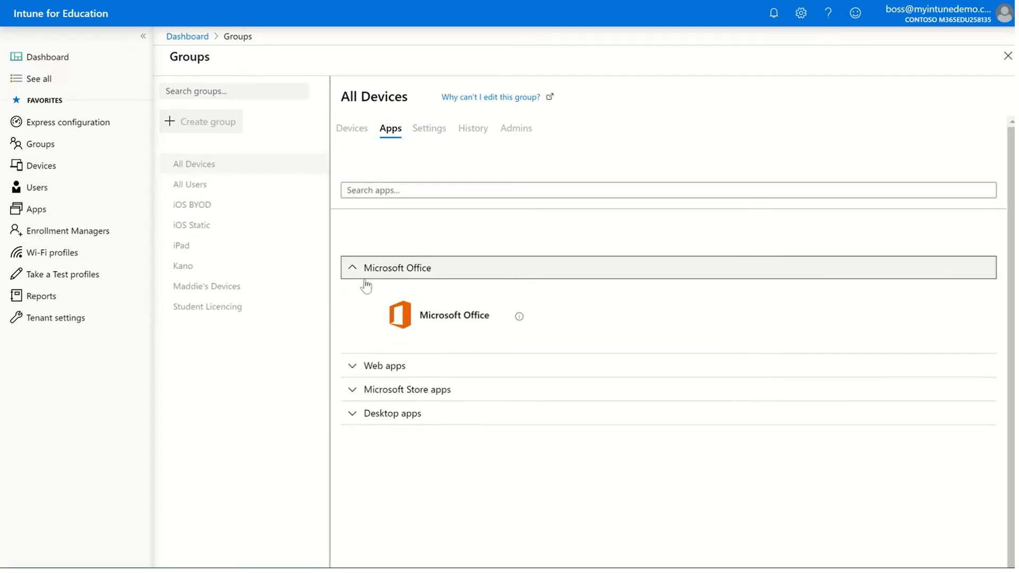
click(395, 371)
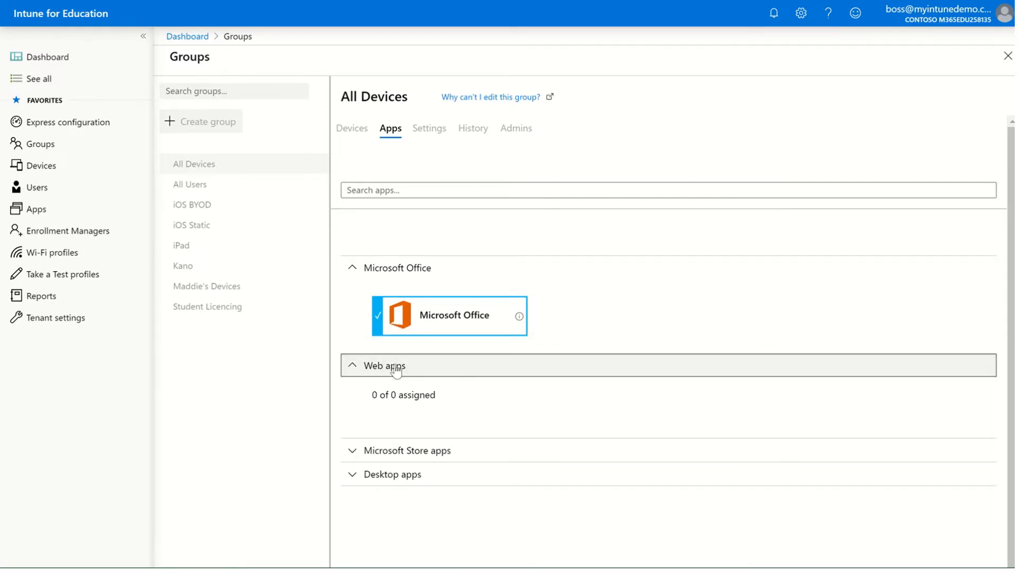
click(397, 450)
scroll(486, 408, down, 4)
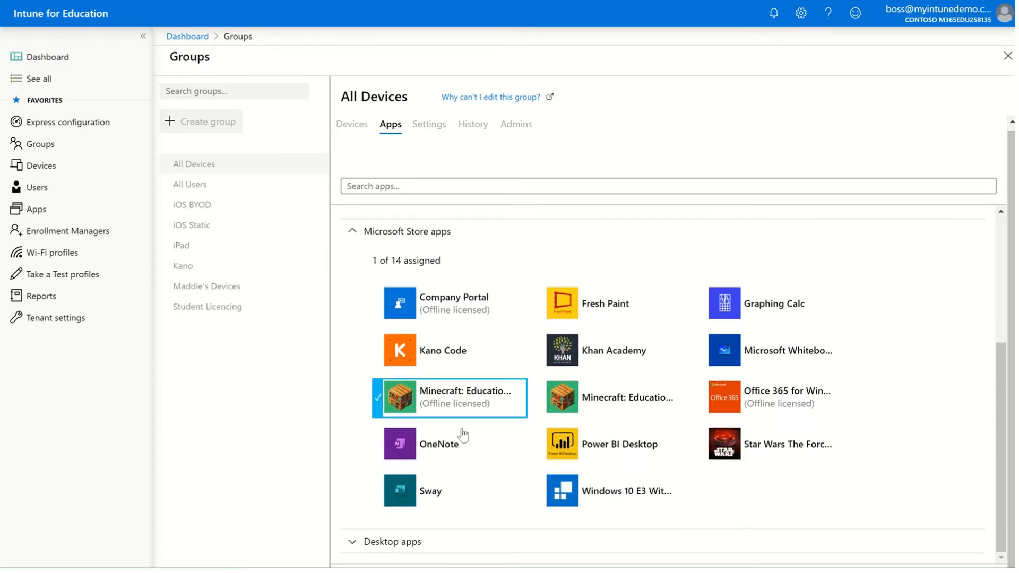
click(394, 509)
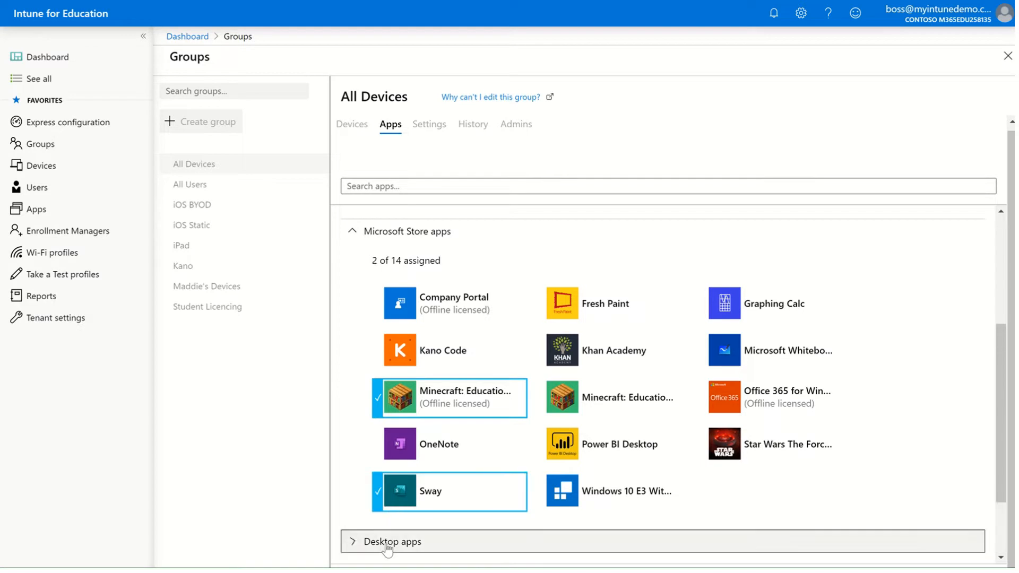
scroll(392, 530, down, 2)
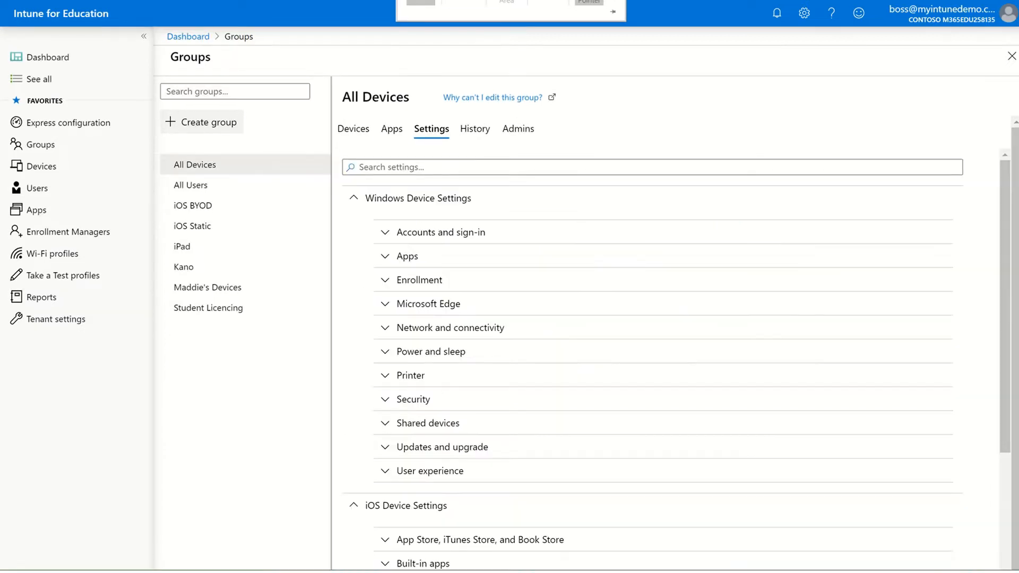
Examine the Windows settings of the All Devices group for accounts and sign-in, apps, and enrollment including Windows Autopilot
click(398, 237)
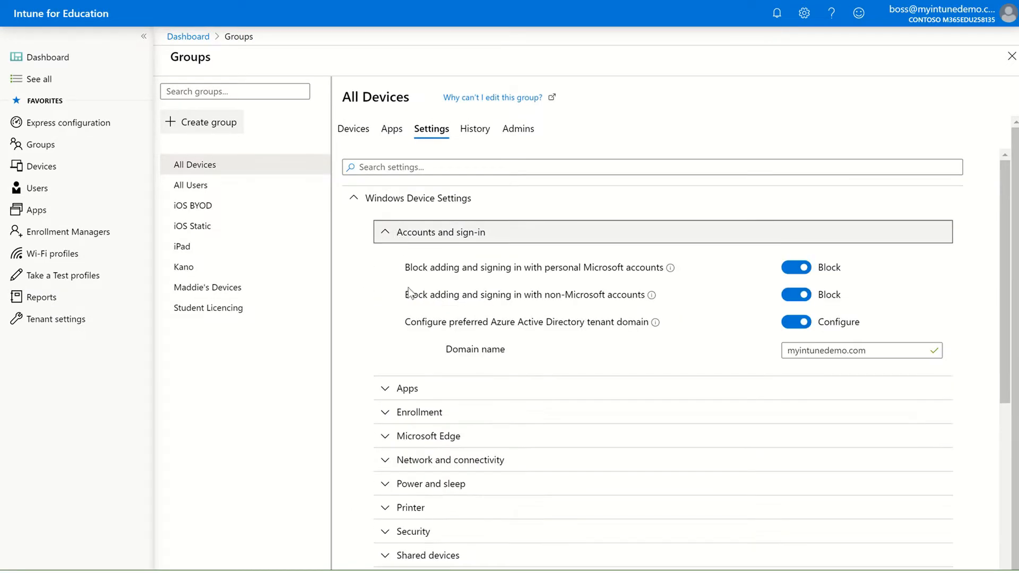
scroll(409, 319, down, 2)
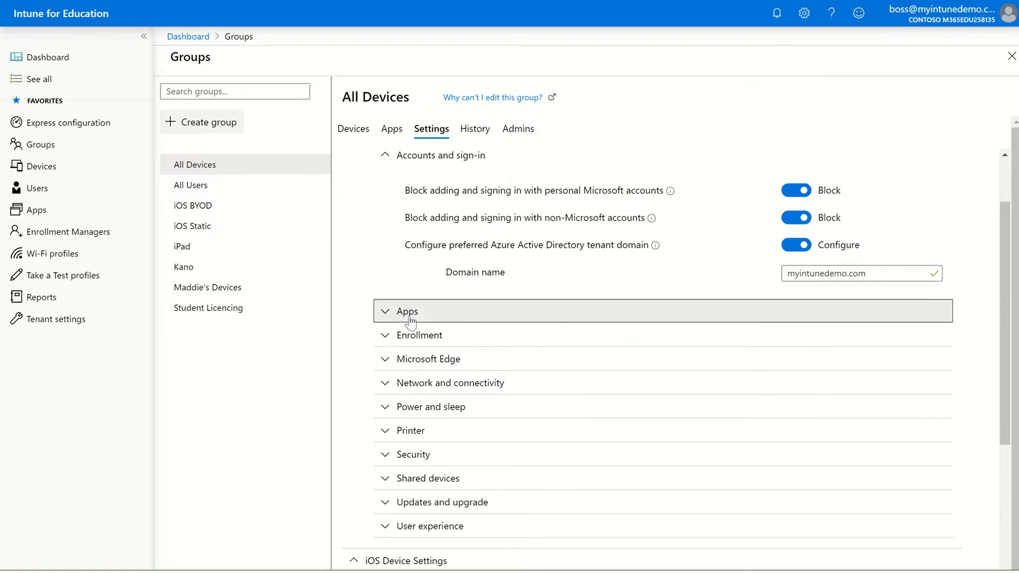
click(408, 312)
scroll(410, 318, down, 3)
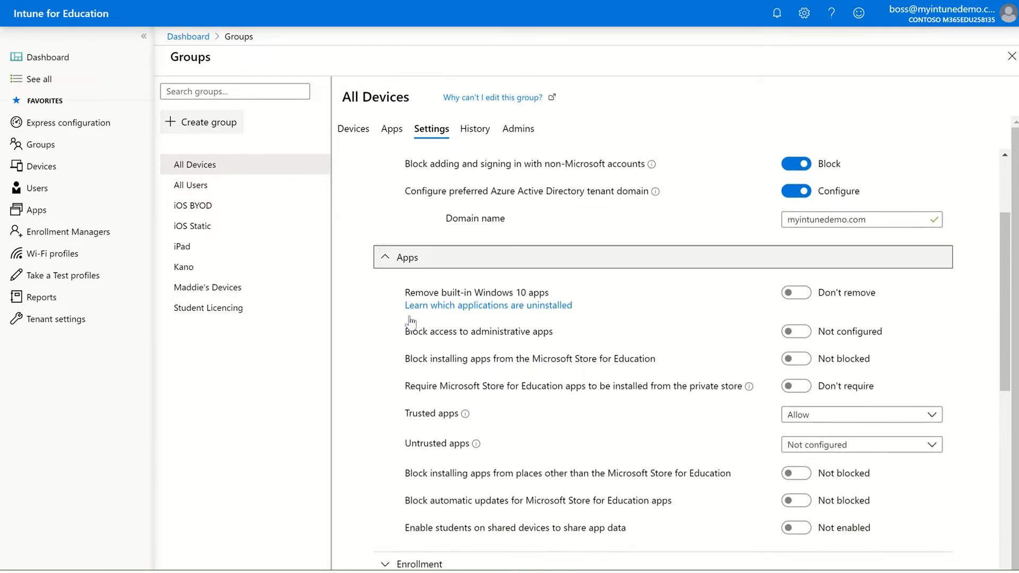
scroll(409, 321, down, 3)
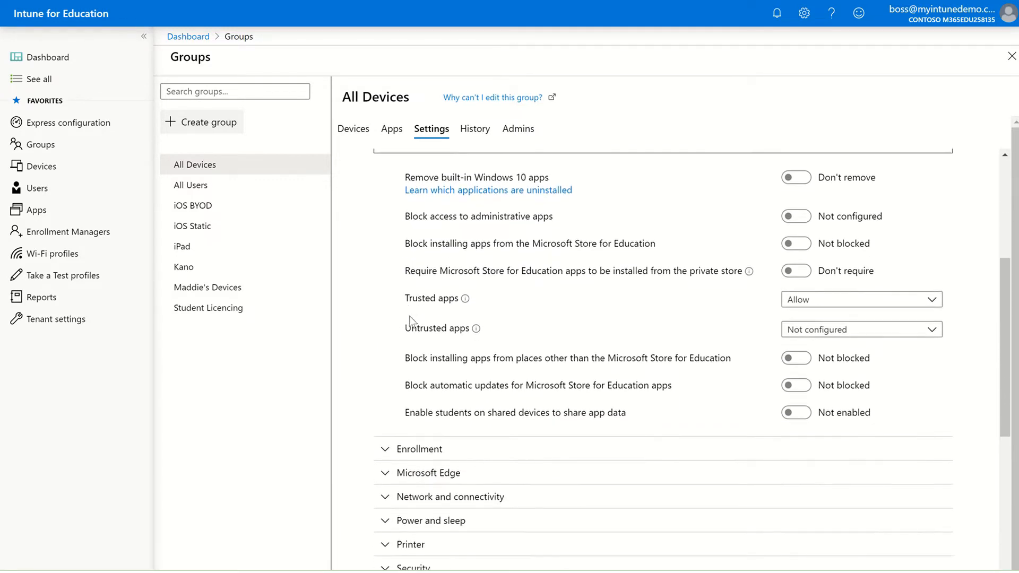
click(391, 449)
scroll(393, 450, down, 3)
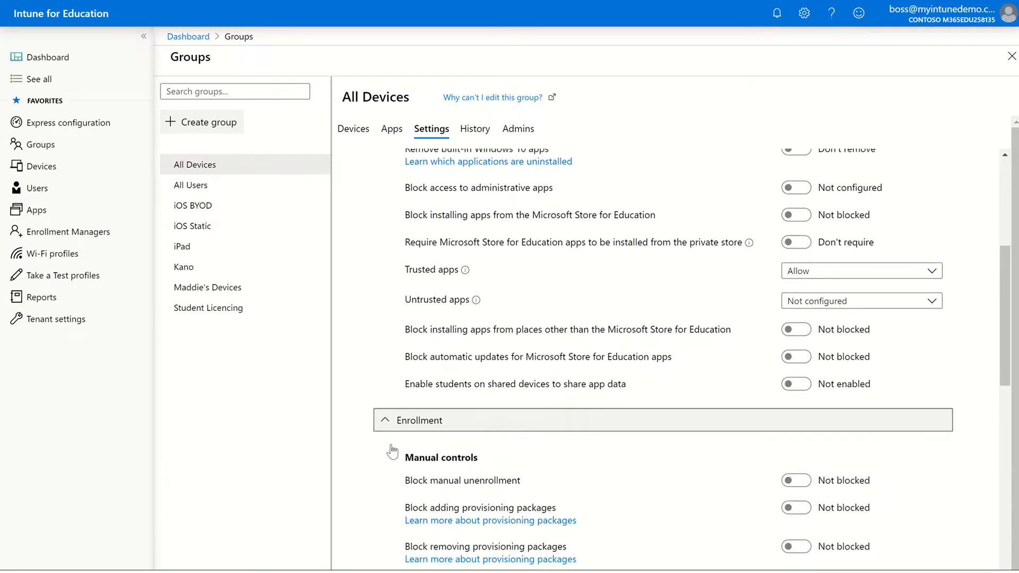
scroll(393, 450, down, 7)
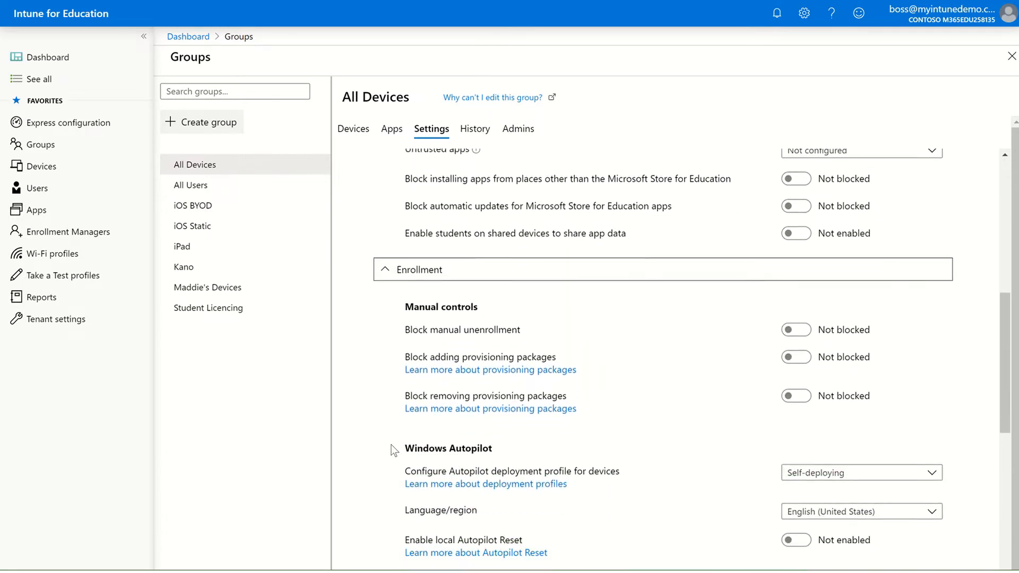
scroll(393, 450, down, 2)
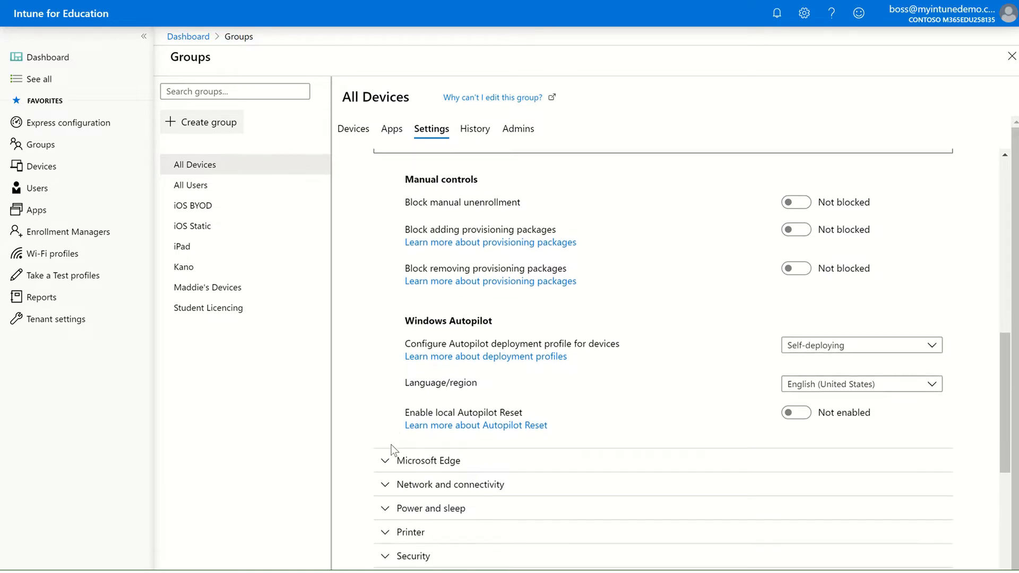
Examine the group's Microsoft Edge settings for browser customization, browser restrictions and user data
click(395, 440)
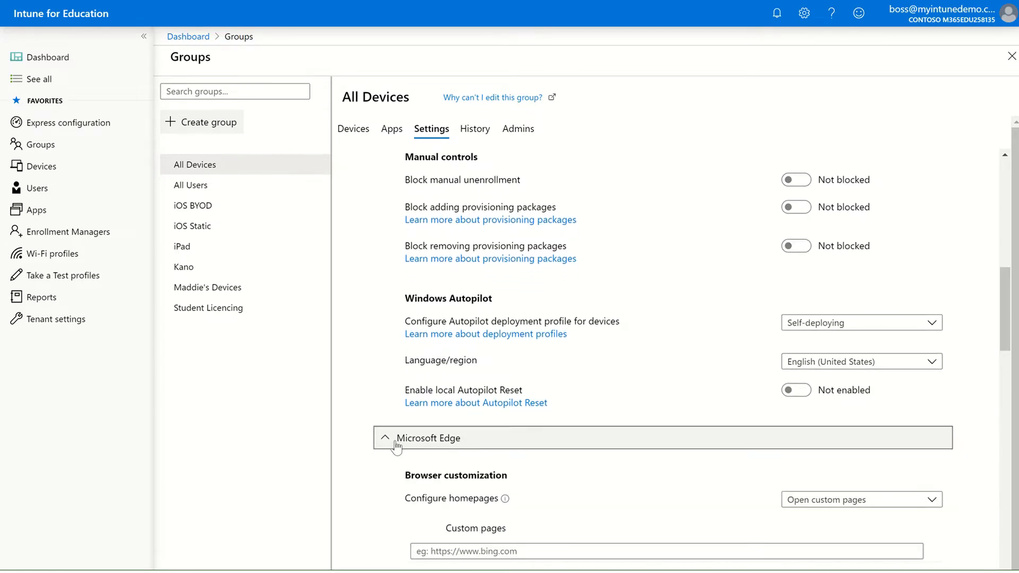
scroll(395, 441, down, 5)
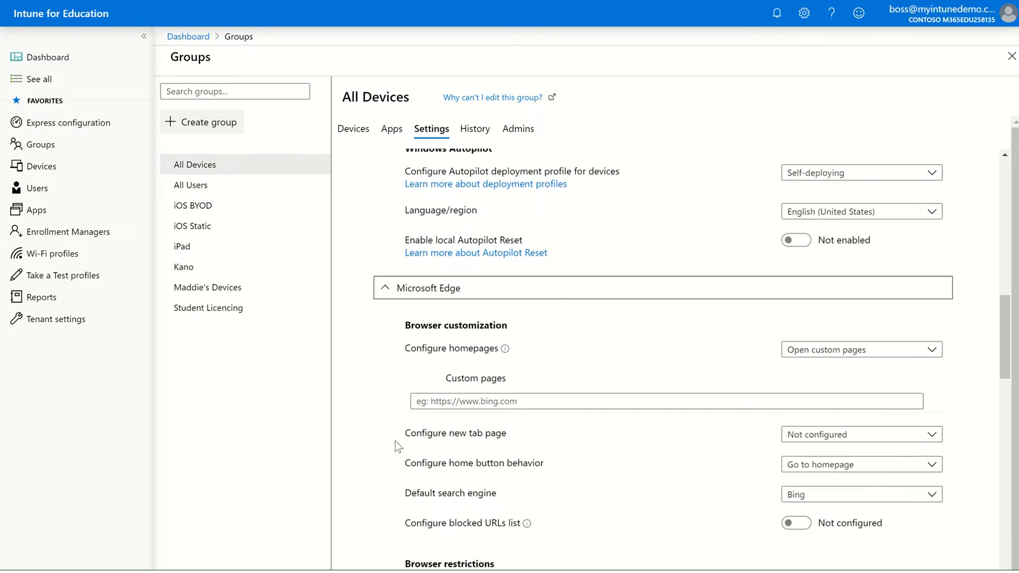
scroll(395, 440, down, 3)
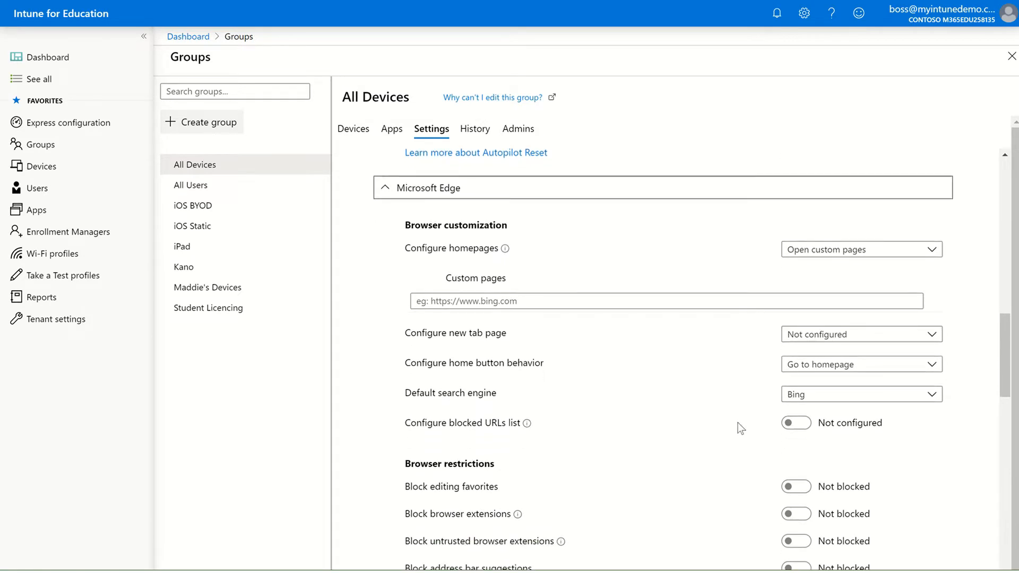
click(796, 423)
scroll(798, 424, down, 3)
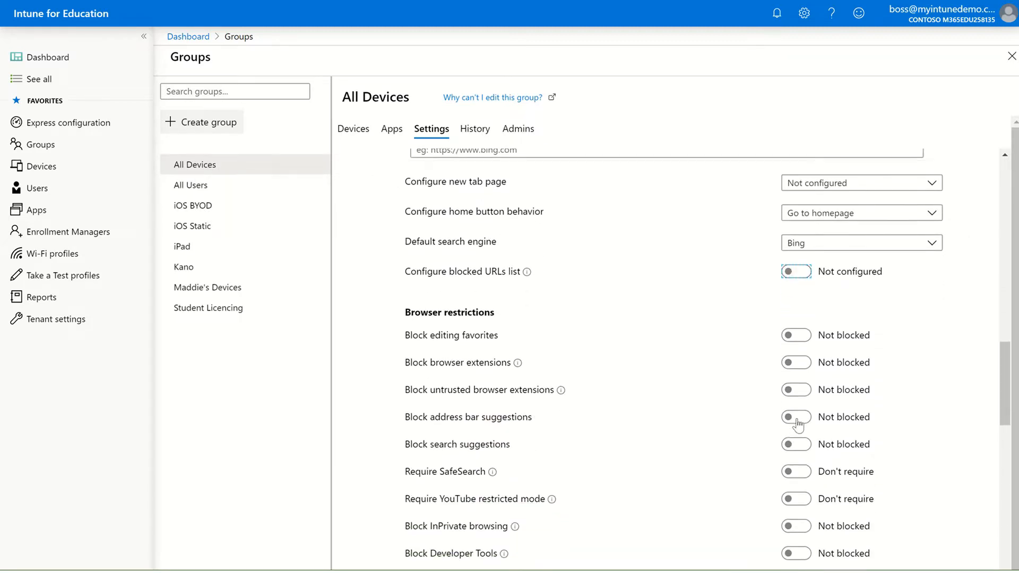
scroll(798, 423, down, 2)
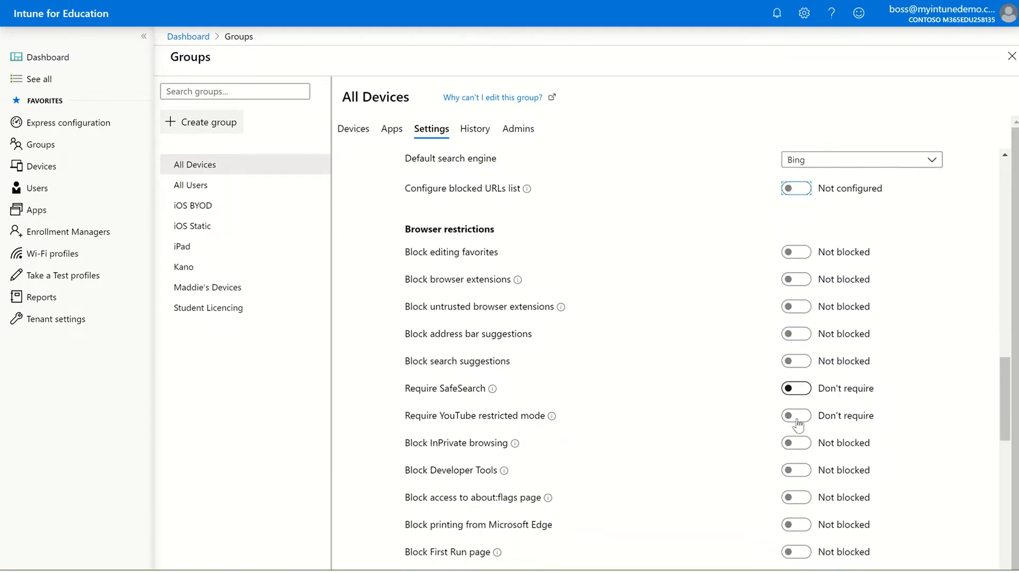
scroll(798, 423, down, 2)
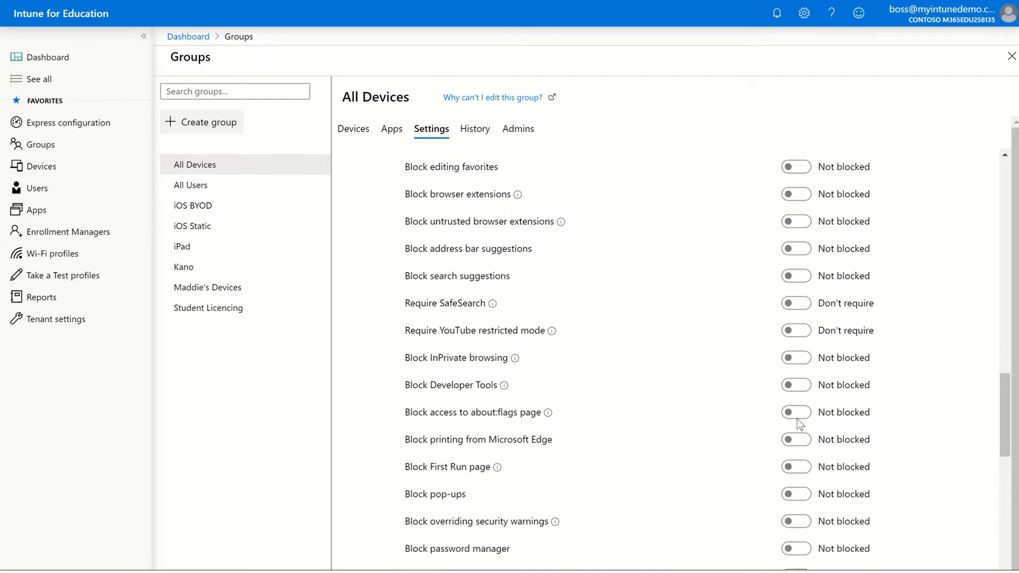
scroll(799, 423, down, 2)
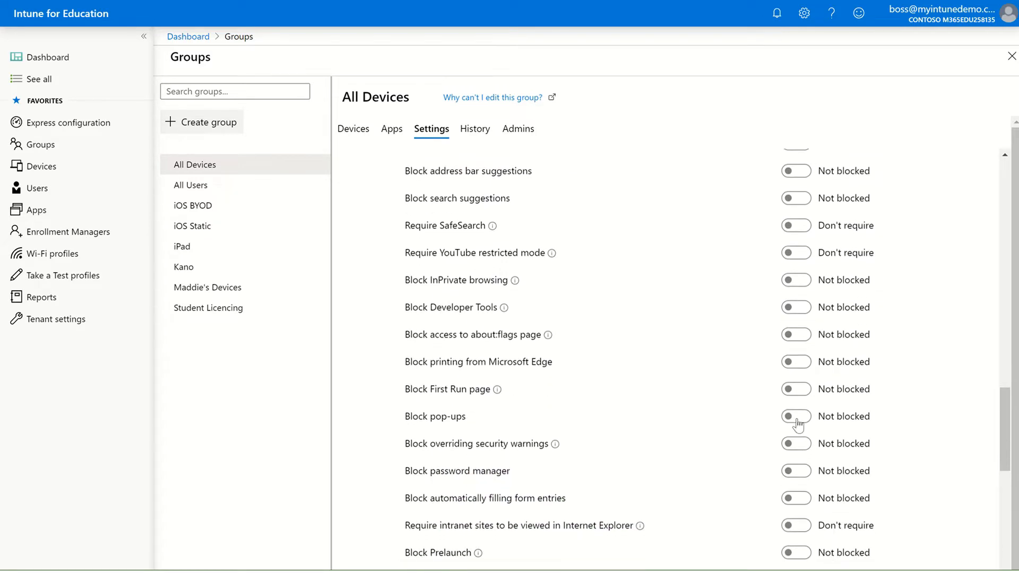
scroll(799, 424, down, 2)
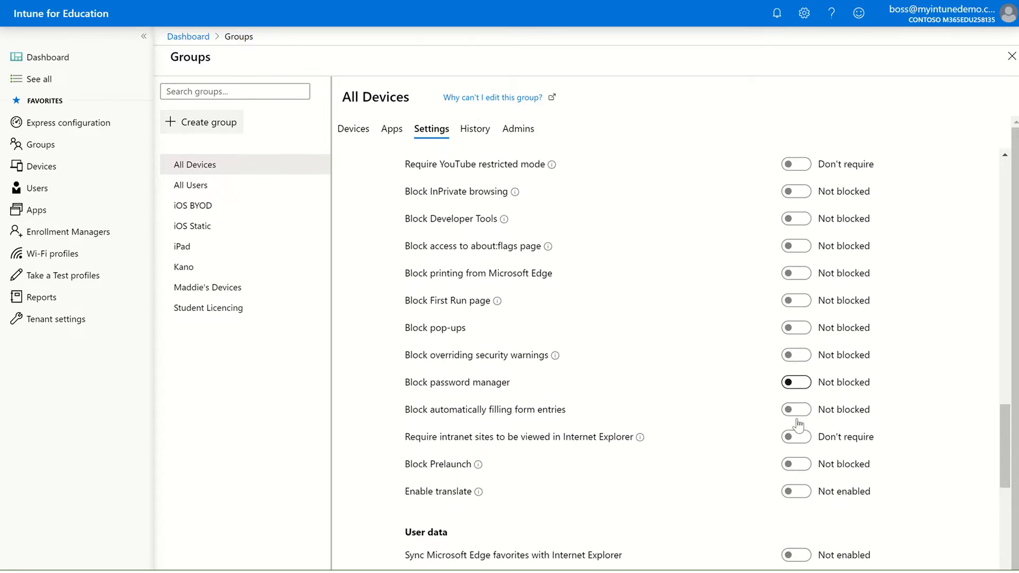
scroll(799, 425, down, 3)
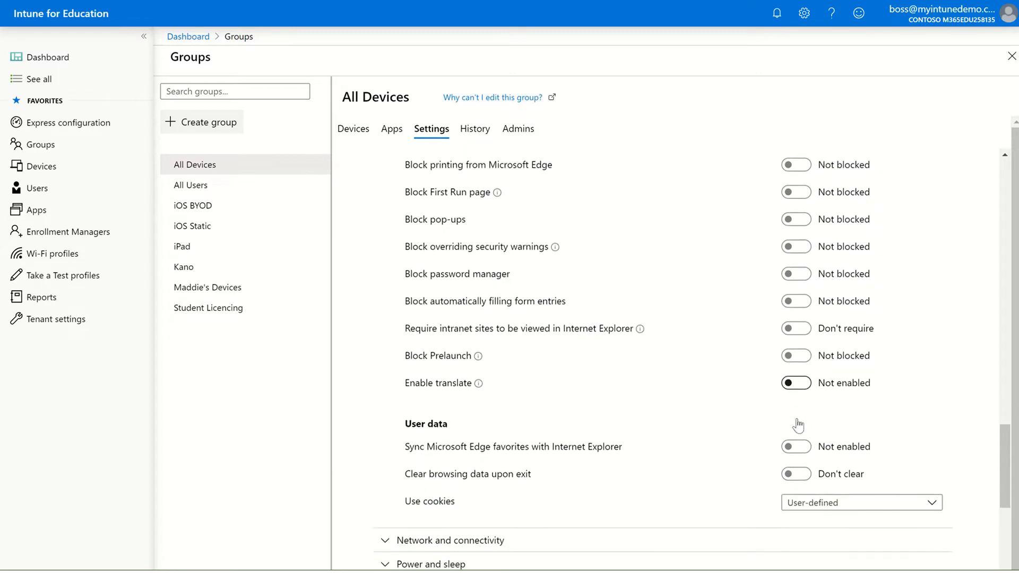
Examine the group's network and connectivity settings for Bluetooth, internet restrictions, proxy and Wi-Fi profiles
scroll(798, 424, down, 1)
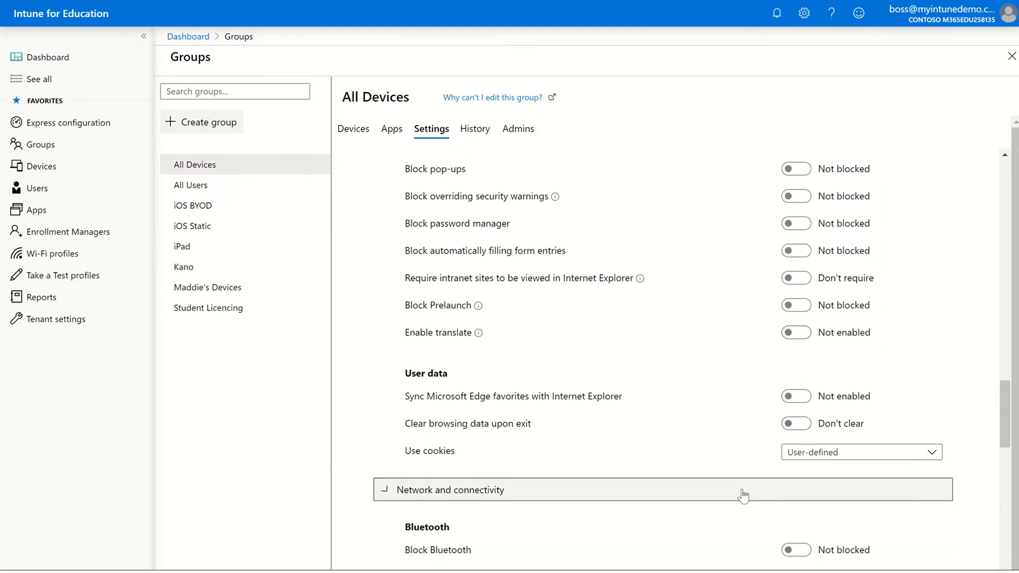
scroll(743, 494, down, 3)
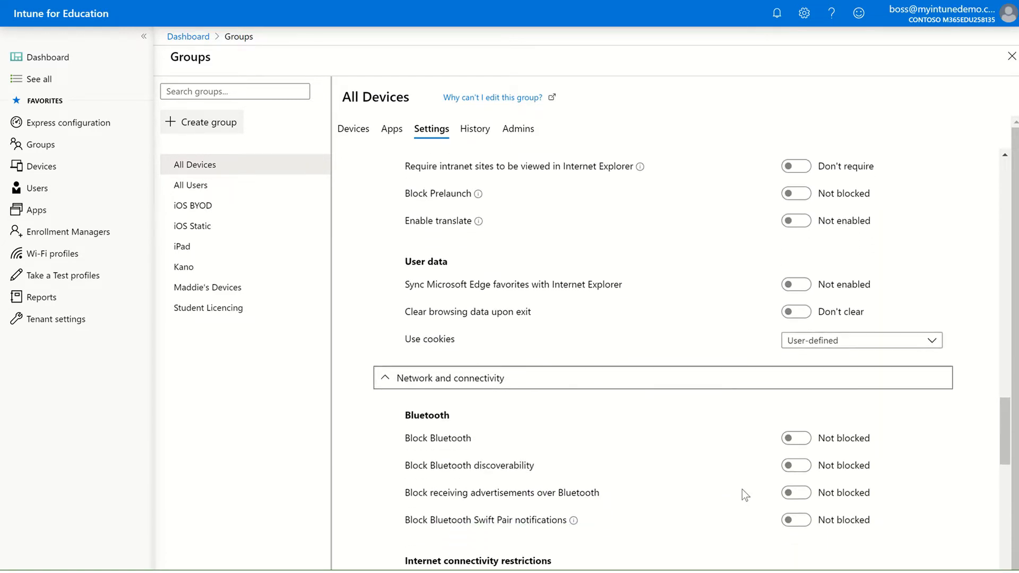
scroll(742, 490, down, 3)
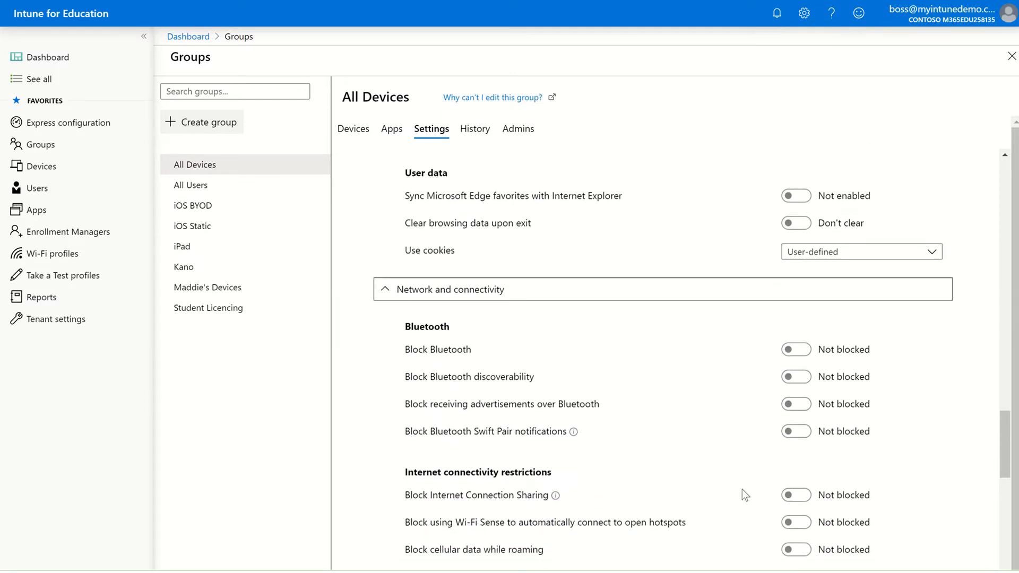
scroll(742, 489, down, 4)
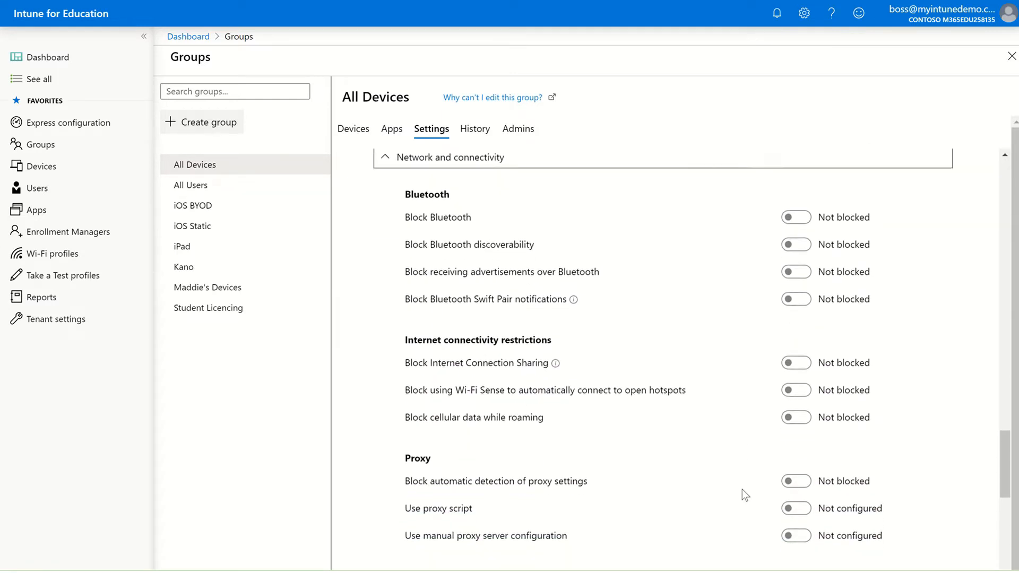
scroll(742, 489, down, 5)
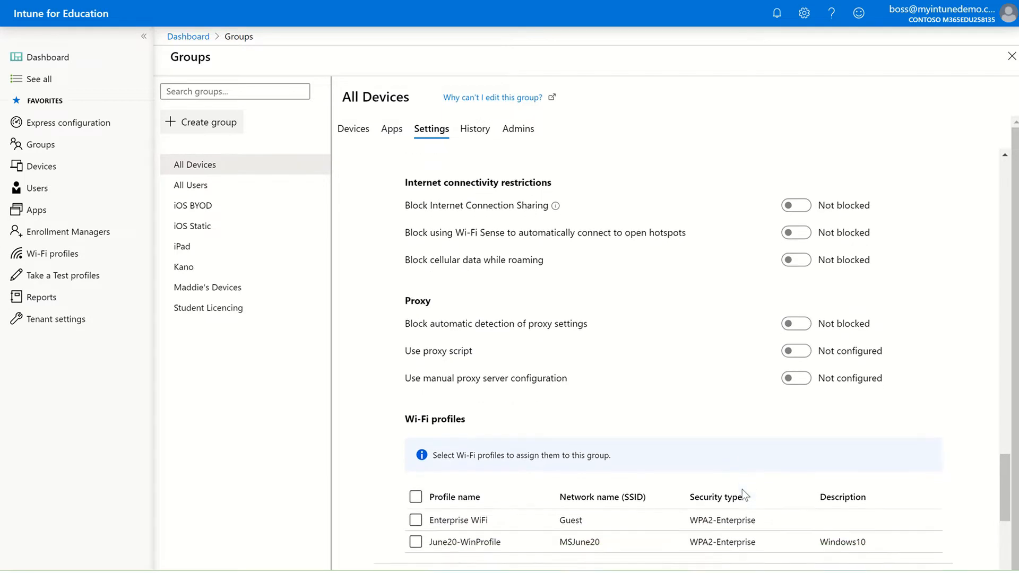
Examine the All Devices group's power and sleep settings and its printer settings
scroll(742, 489, down, 3)
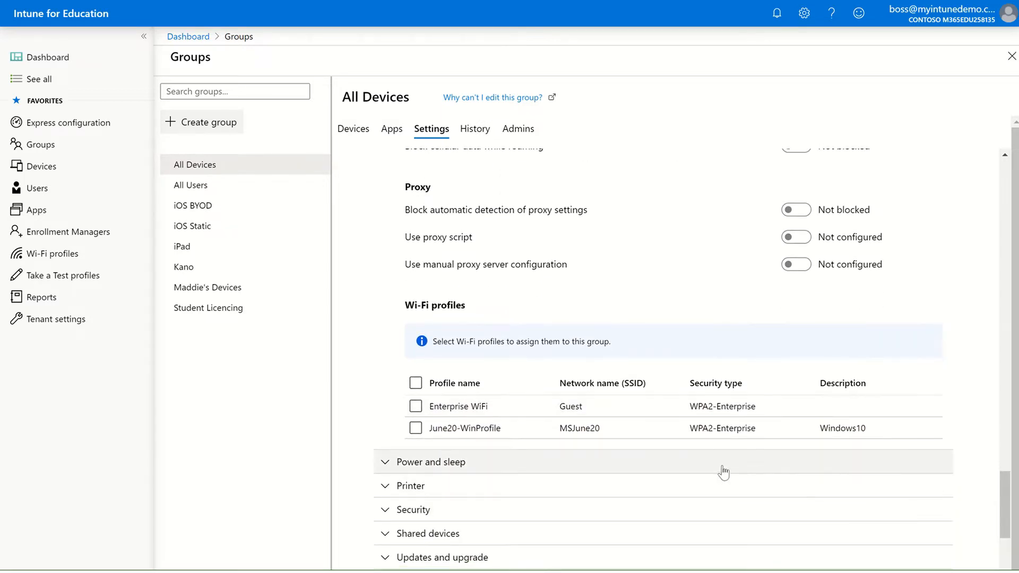
click(723, 467)
scroll(724, 471, down, 3)
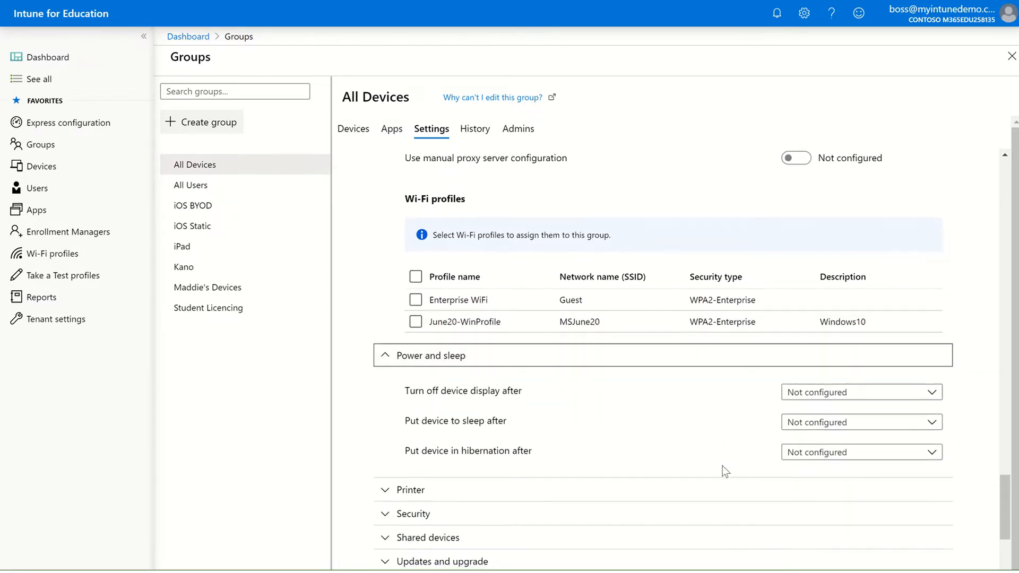
scroll(723, 472, down, 2)
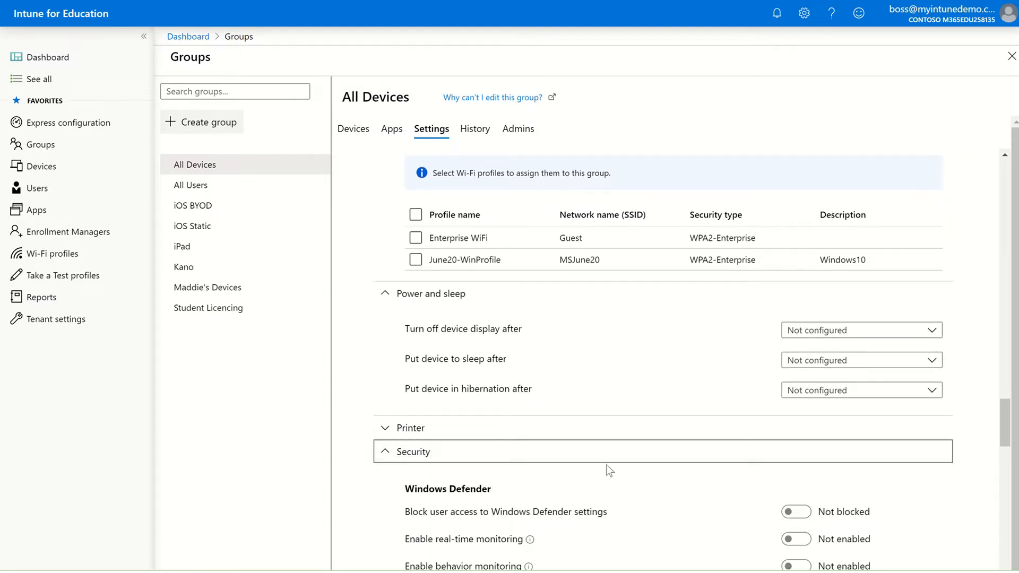
scroll(605, 438, down, 5)
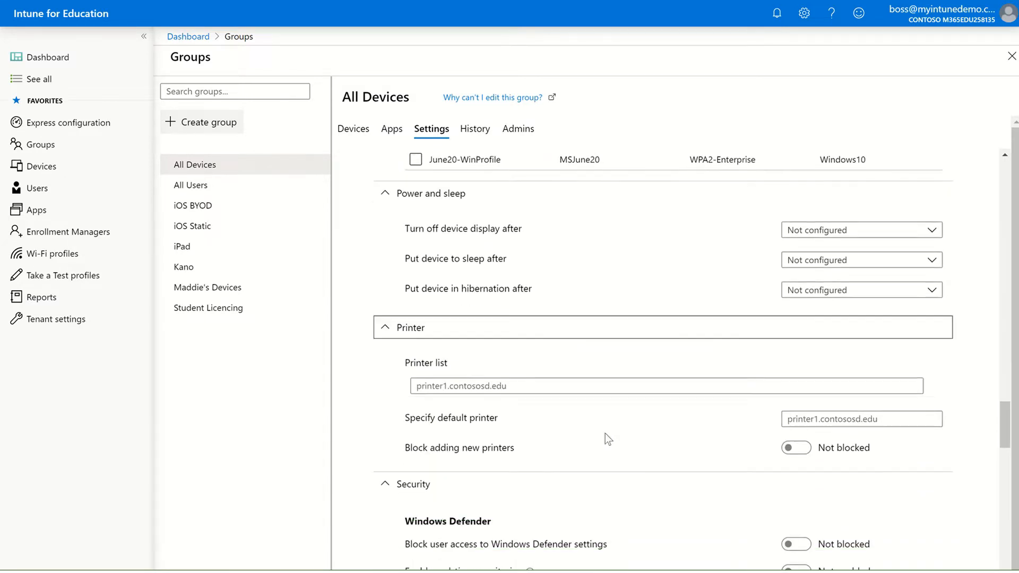
Examine the group's security settings for Windows Defender and Windows SmartScreen
scroll(606, 435, down, 4)
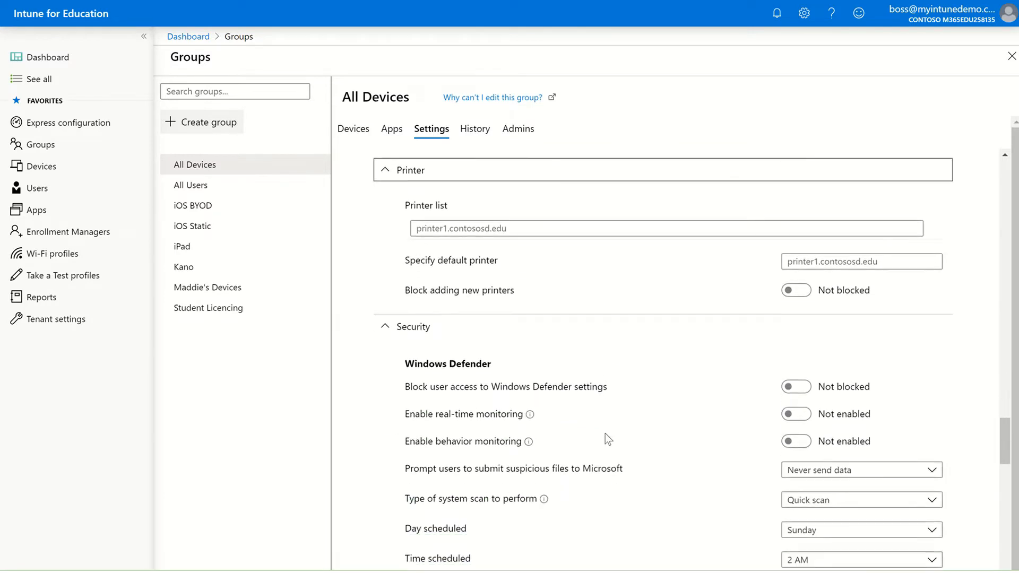
scroll(605, 434, down, 4)
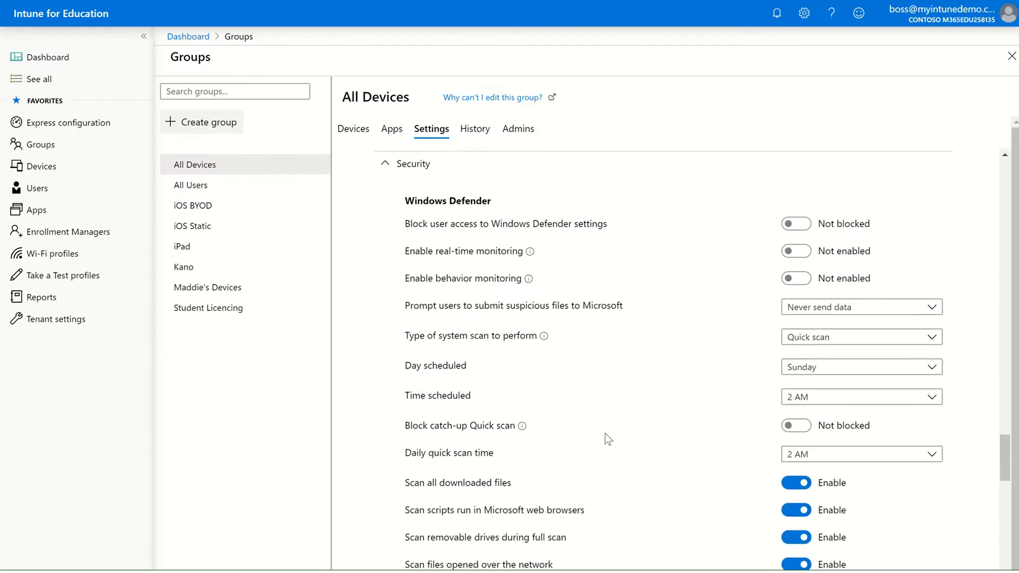
scroll(606, 434, down, 3)
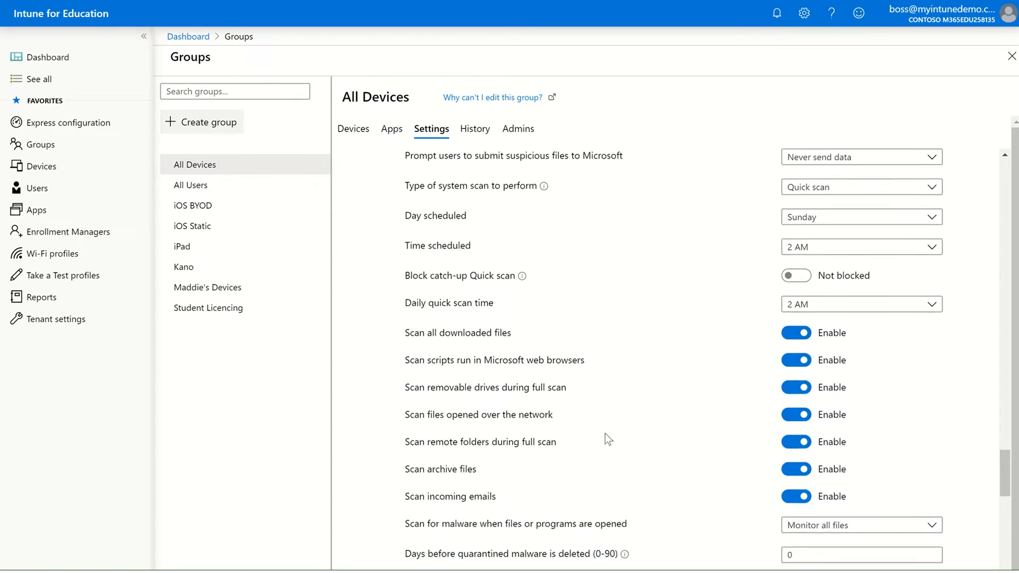
scroll(605, 434, down, 4)
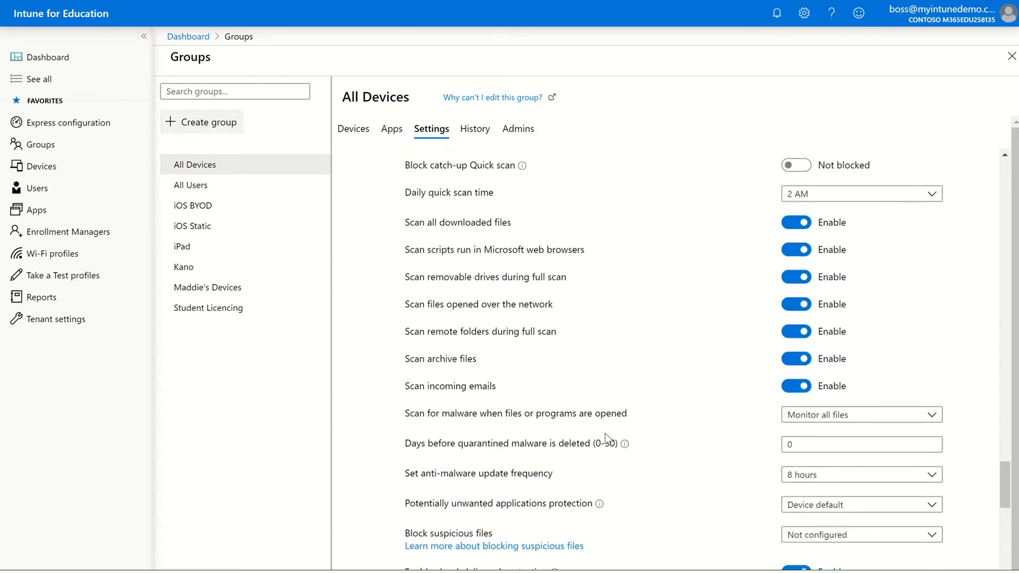
scroll(606, 435, down, 3)
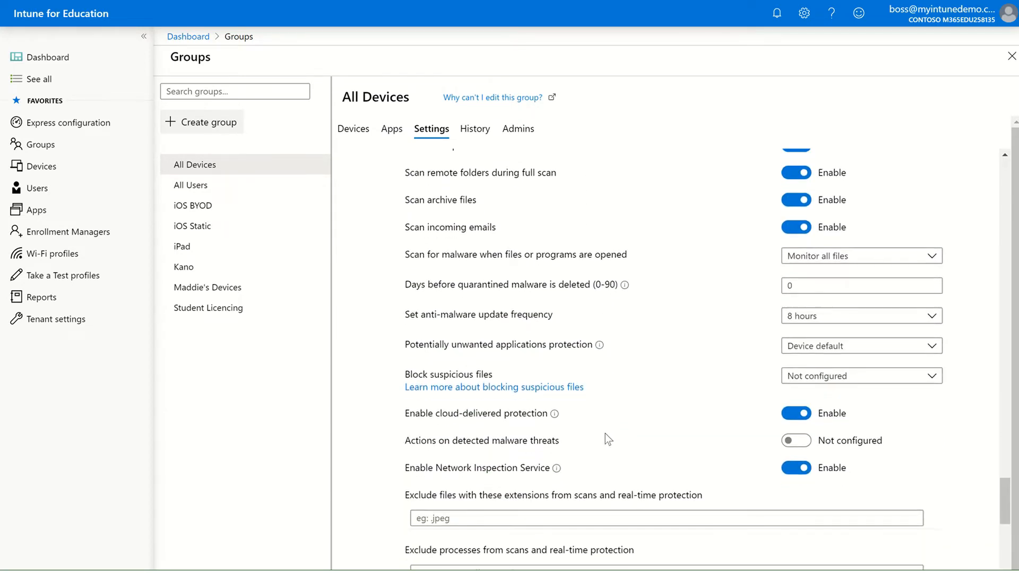
scroll(605, 434, down, 3)
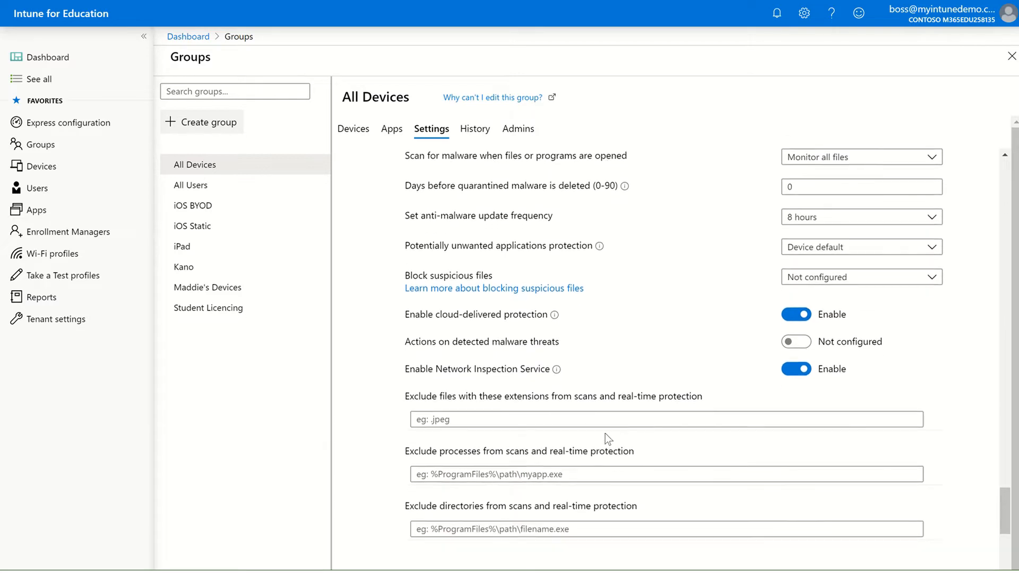
scroll(606, 434, down, 2)
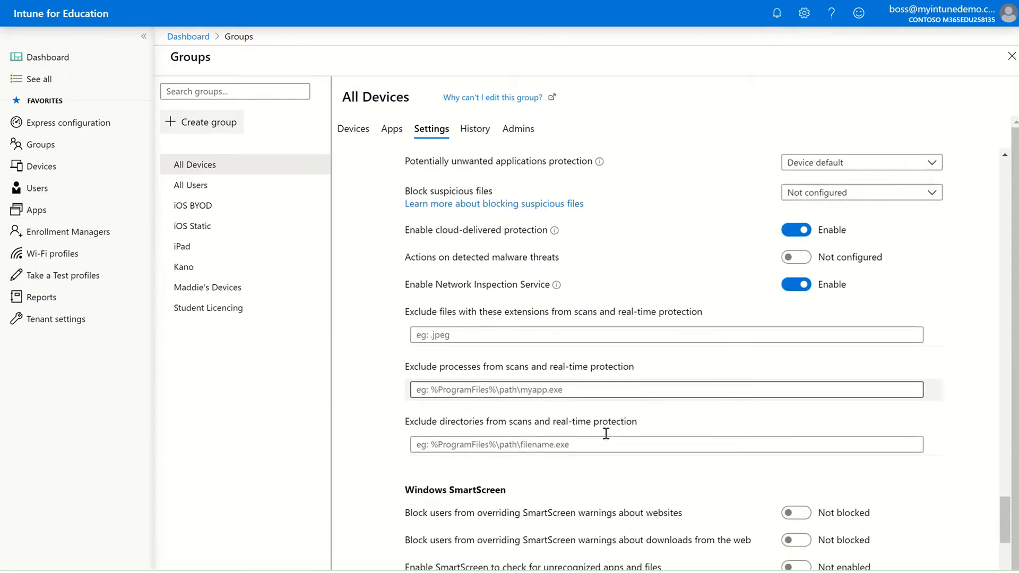
scroll(605, 433, down, 3)
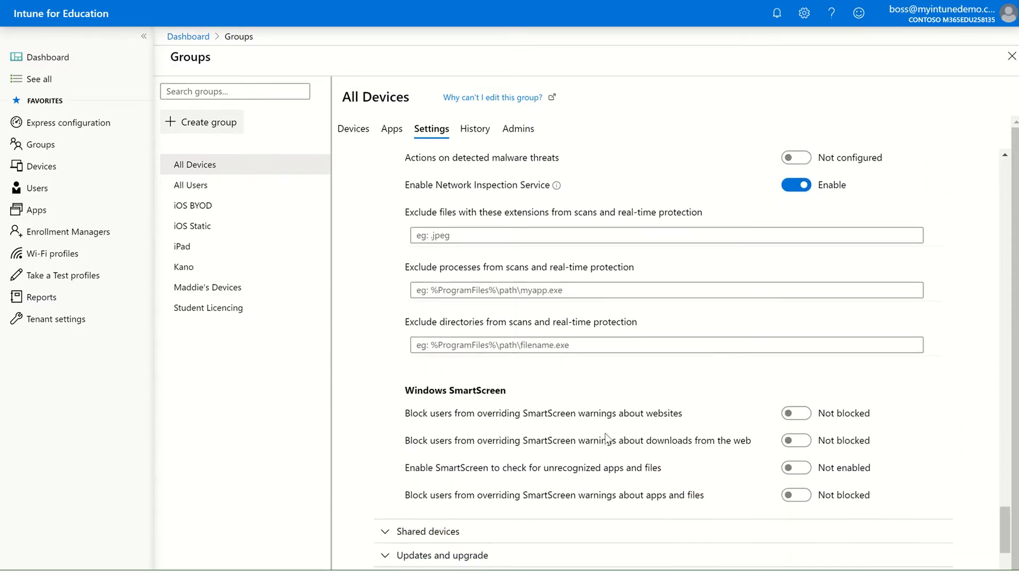
Examine the group's shared devices settings for shared-use optimization, guest users, local storage and fast user switching
click(495, 492)
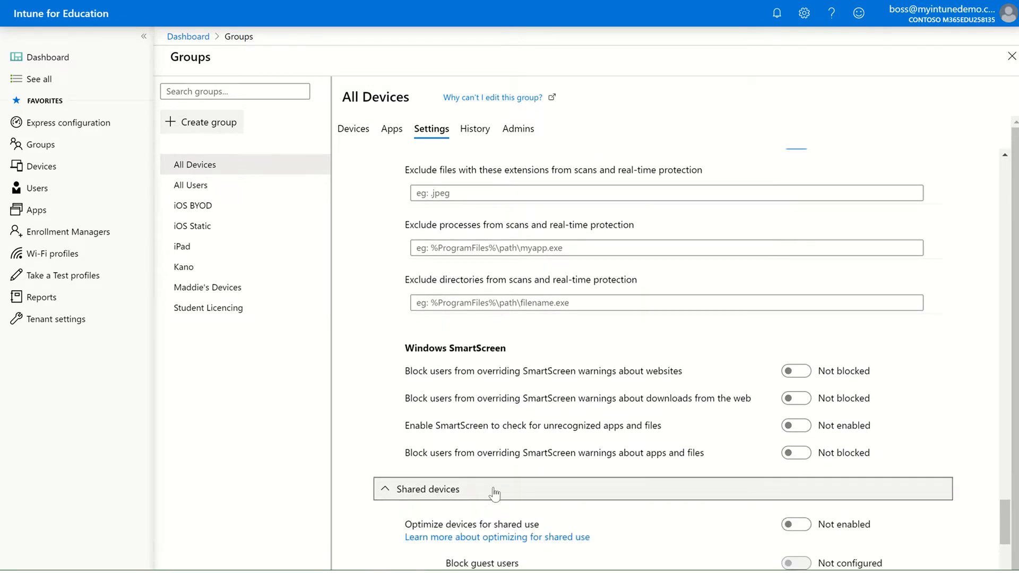
scroll(542, 437, down, 3)
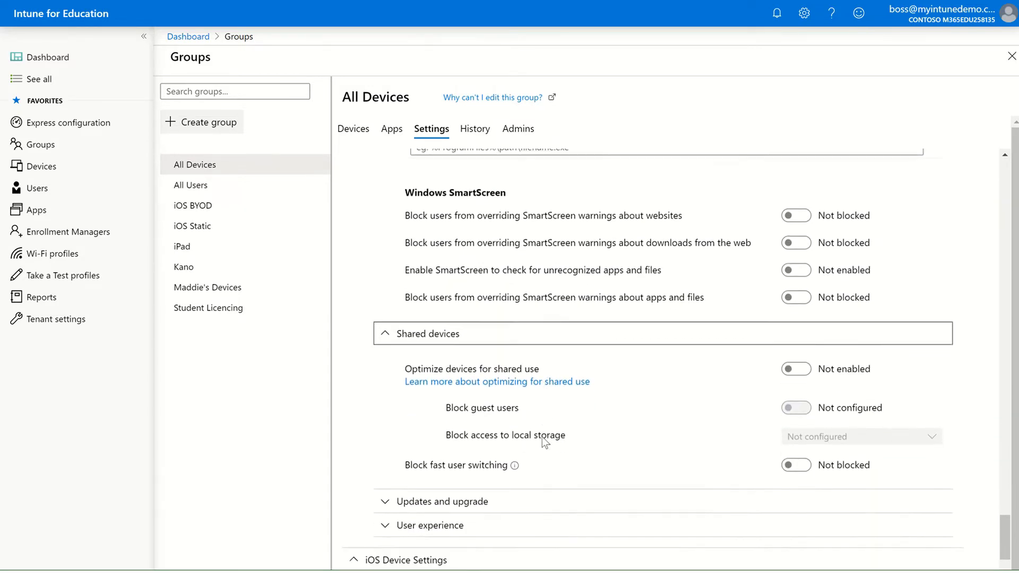
scroll(543, 440, down, 2)
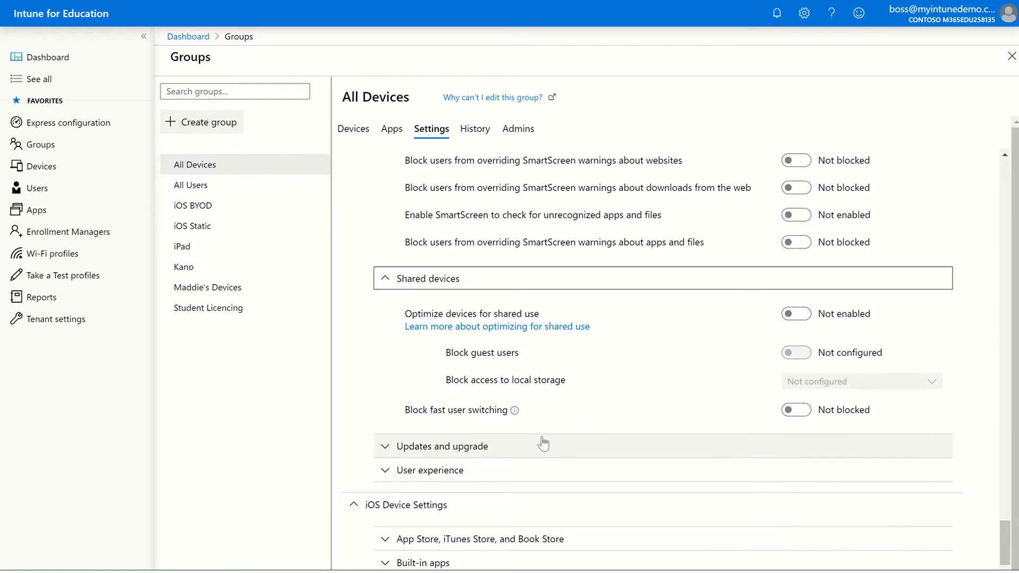
scroll(543, 444, down, 2)
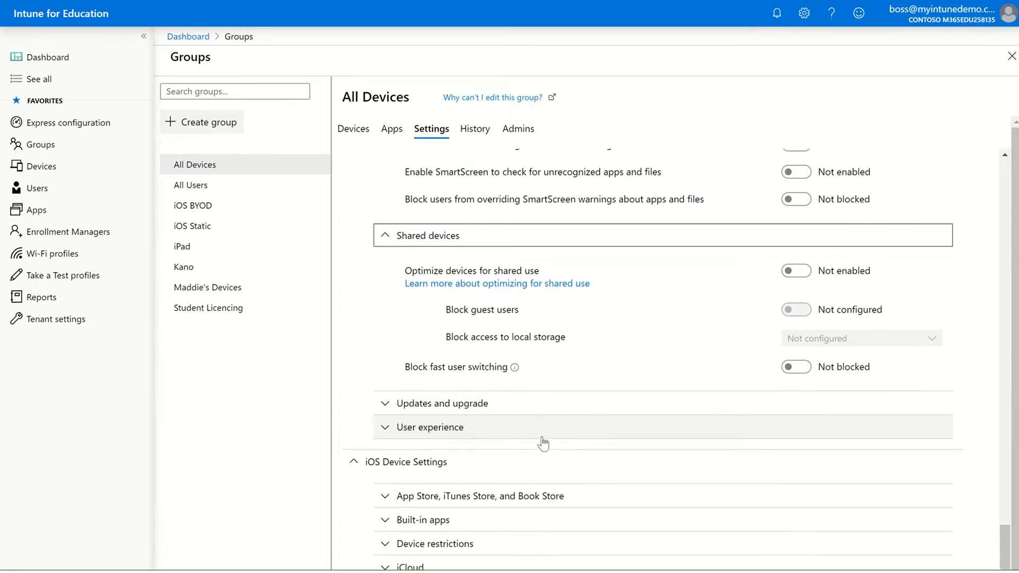
Examine the group's Windows update settings, including the choices for branch readiness level and for how and when updates are installed
click(524, 387)
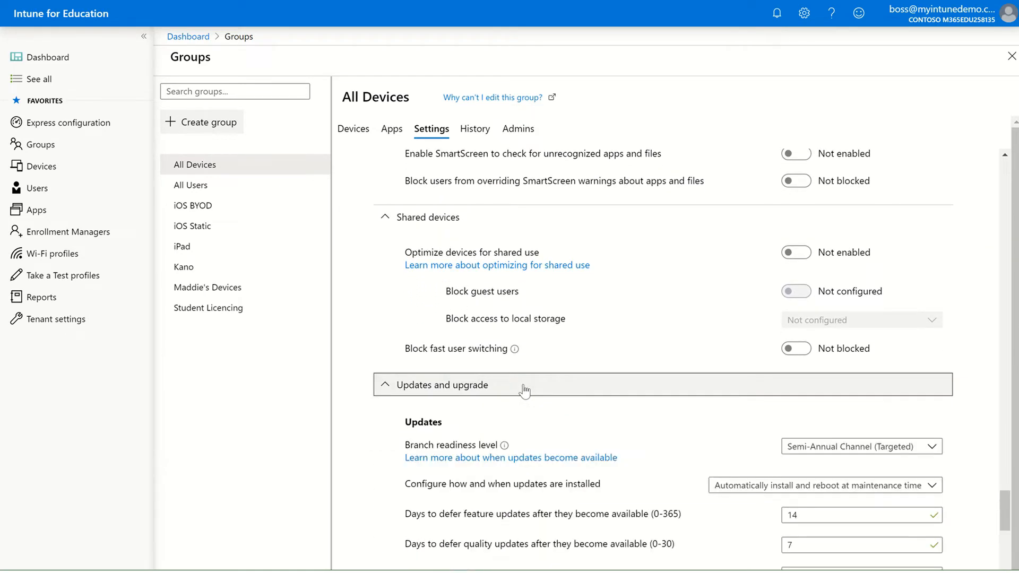
scroll(531, 454, down, 3)
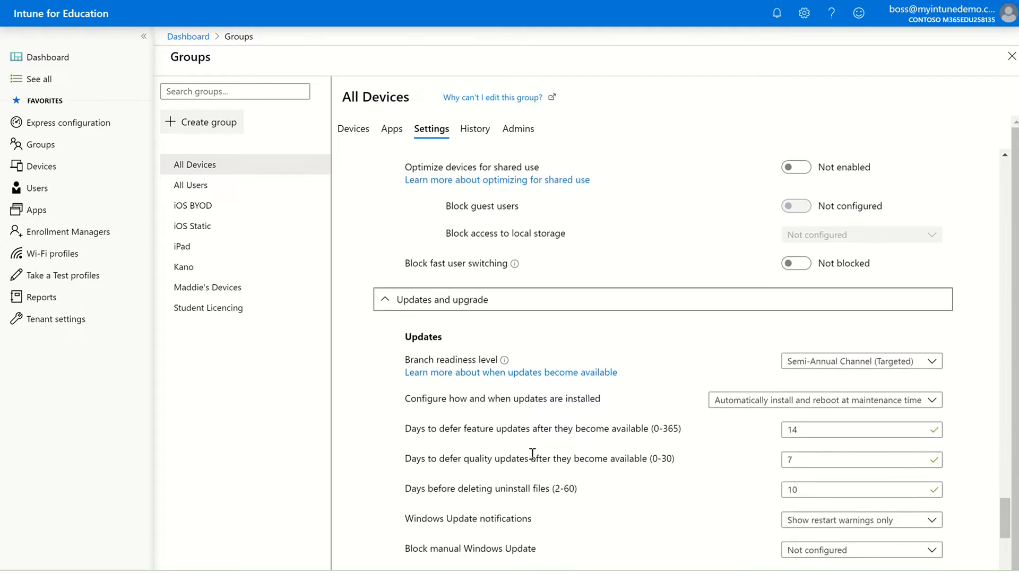
scroll(531, 454, down, 2)
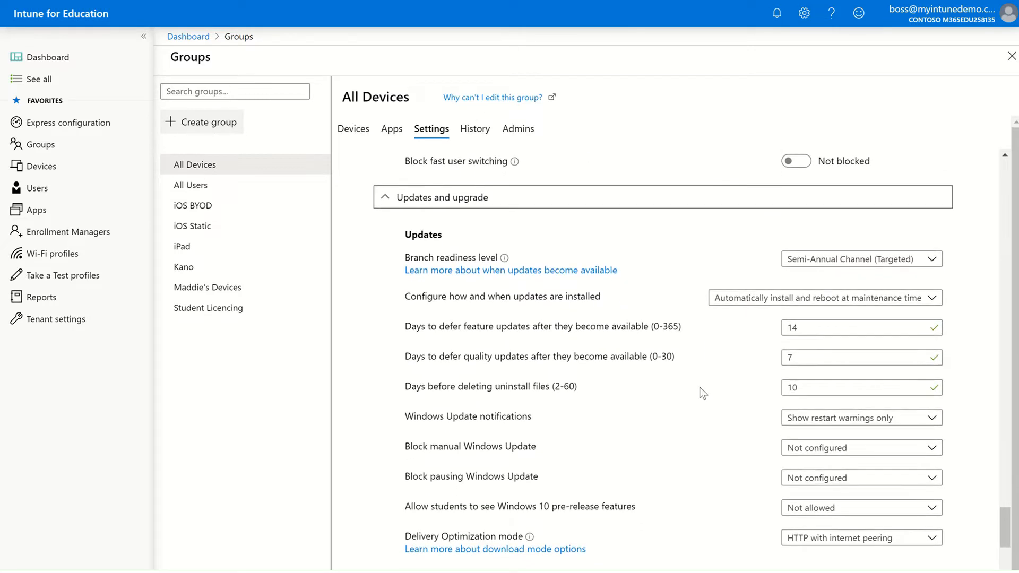
click(802, 259)
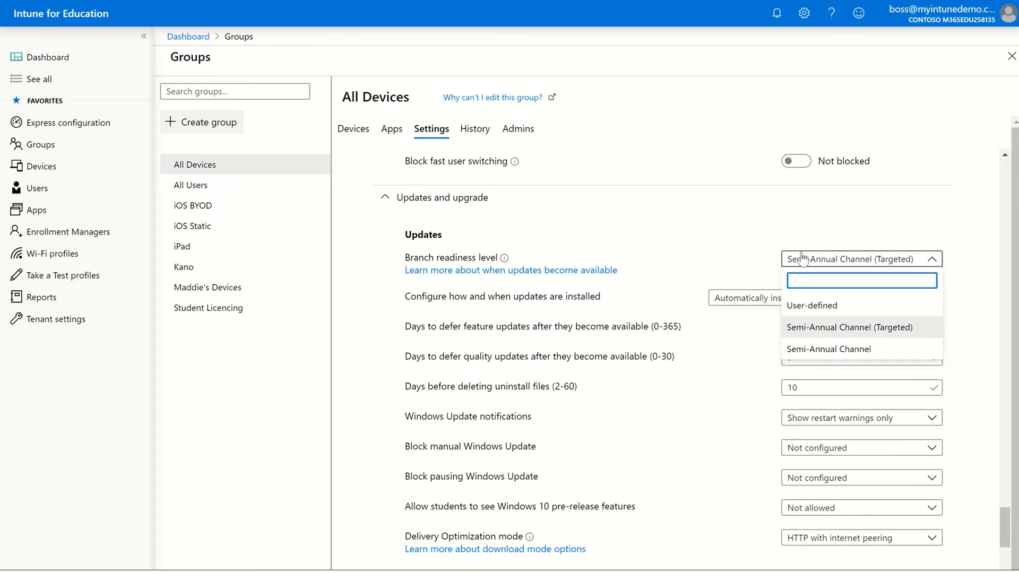
click(783, 301)
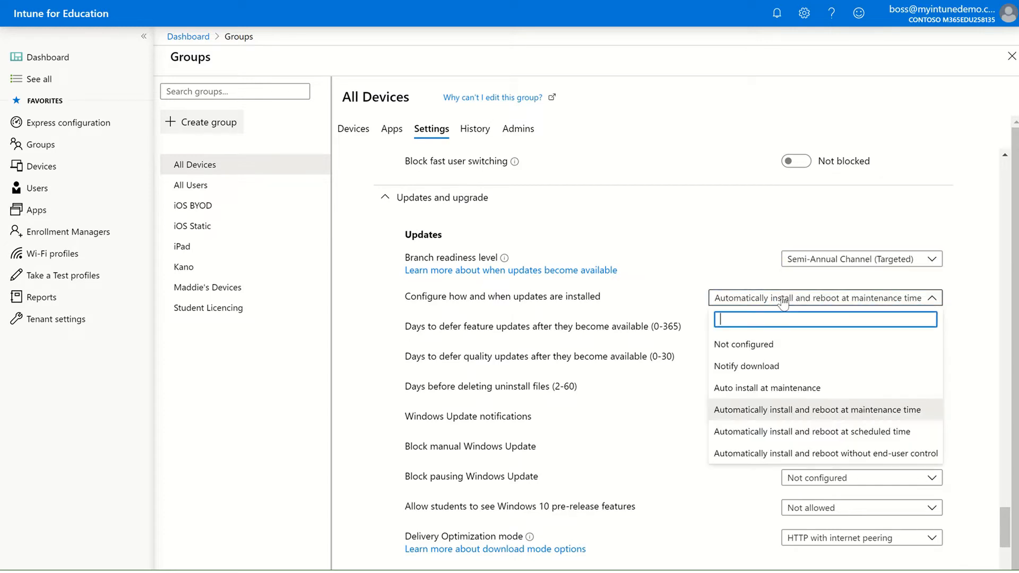
click(783, 299)
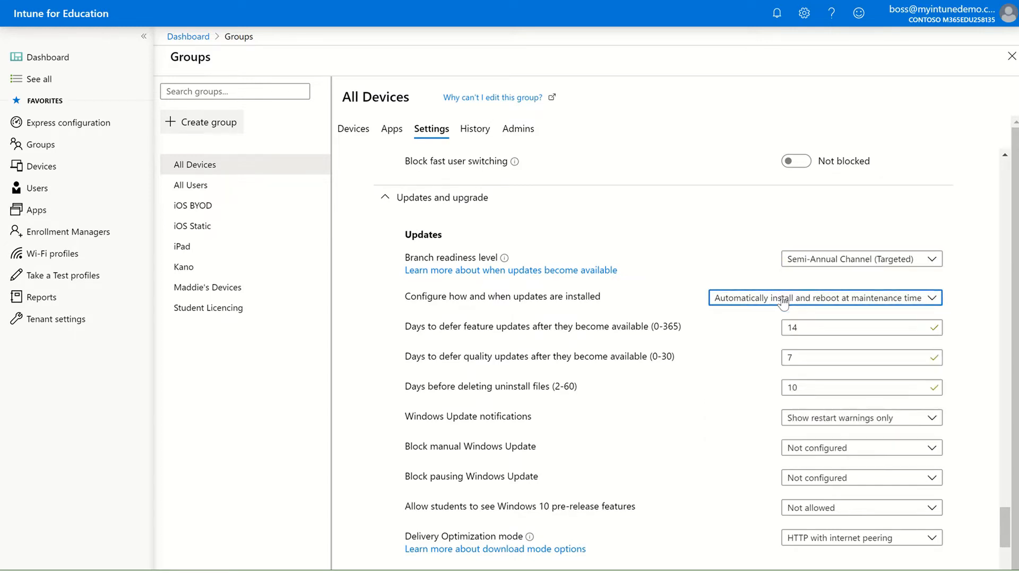
scroll(751, 366, down, 1)
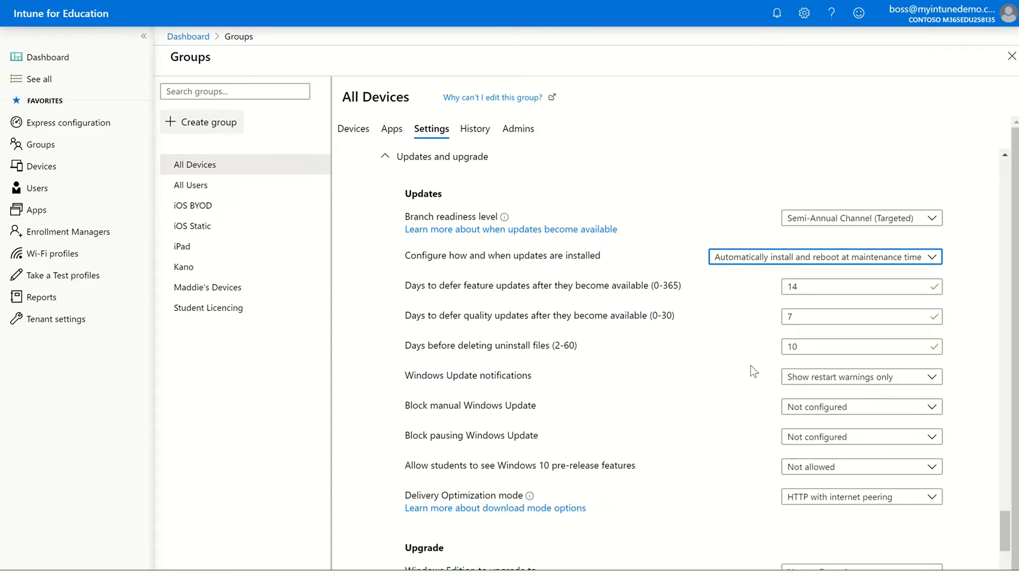
Set the Windows edition to upgrade to as Windows 10 Education
scroll(832, 377, down, 3)
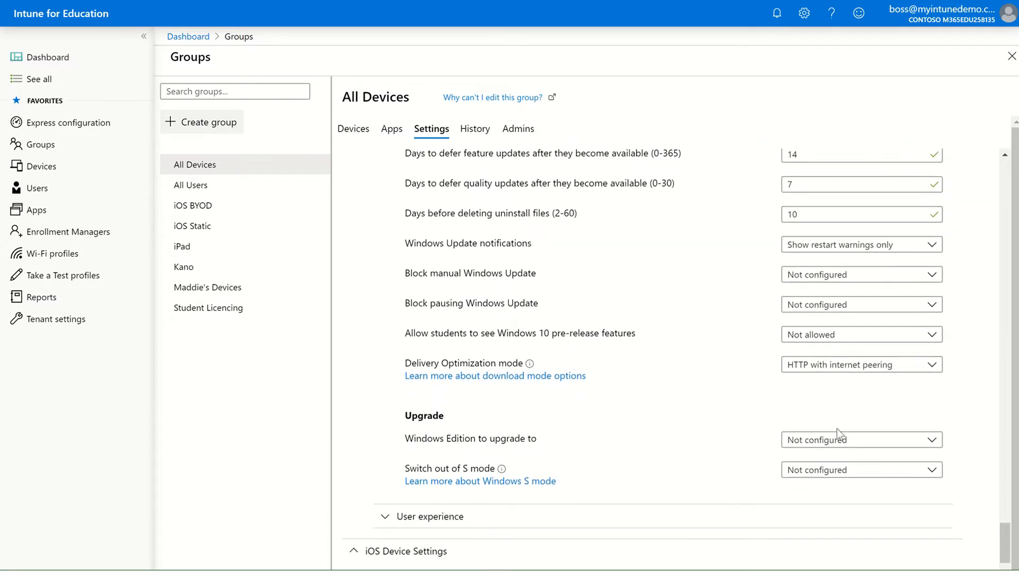
click(838, 441)
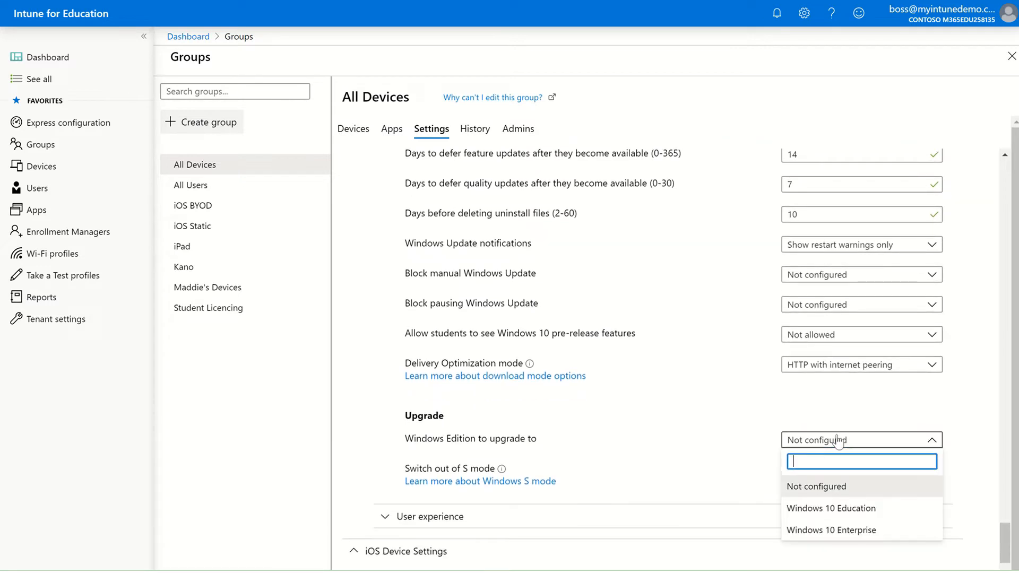
click(845, 510)
scroll(733, 462, down, 1)
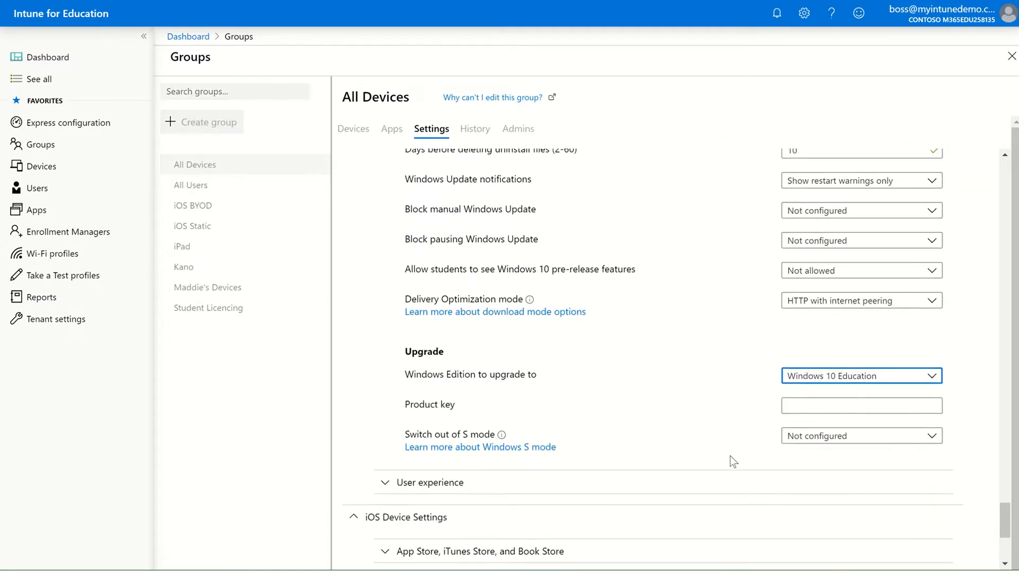
Expand the user experience settings and block the camera under the device restrictions
scroll(720, 498, down, 2)
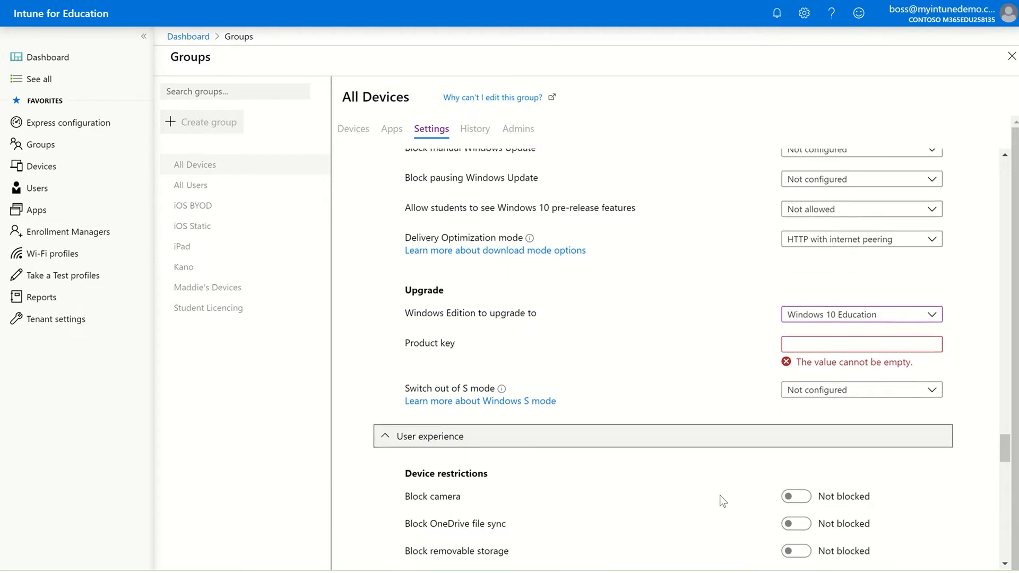
scroll(720, 495, down, 2)
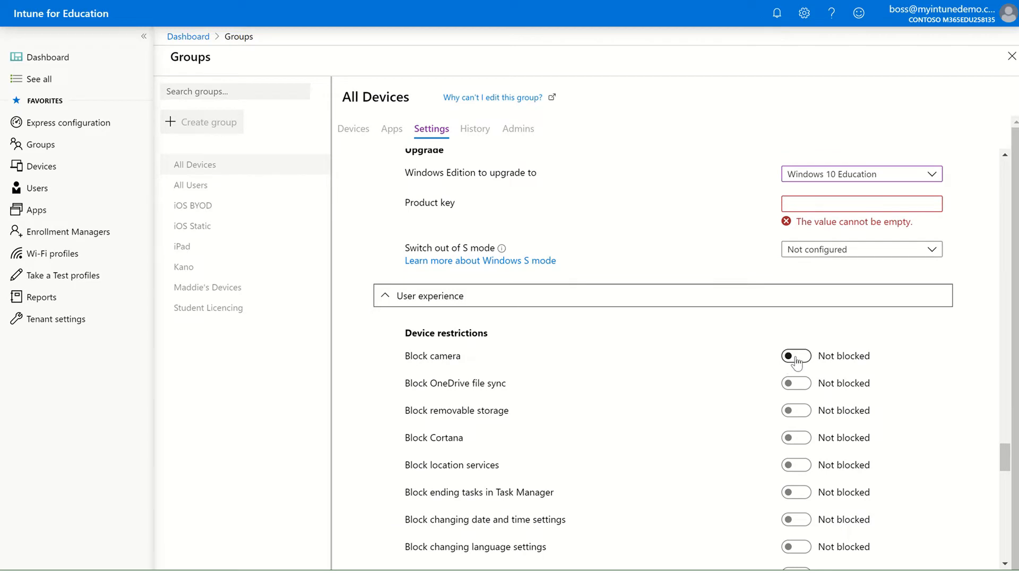
scroll(749, 433, down, 2)
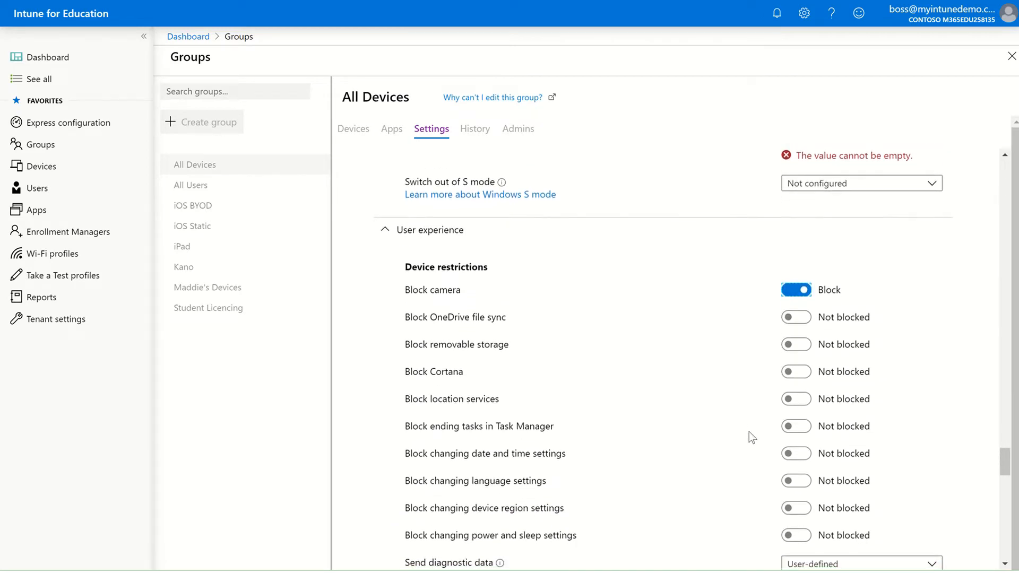
Examine the remaining user experience settings for device restrictions, lock screen and desktop, and access to the Settings app
scroll(749, 431, down, 2)
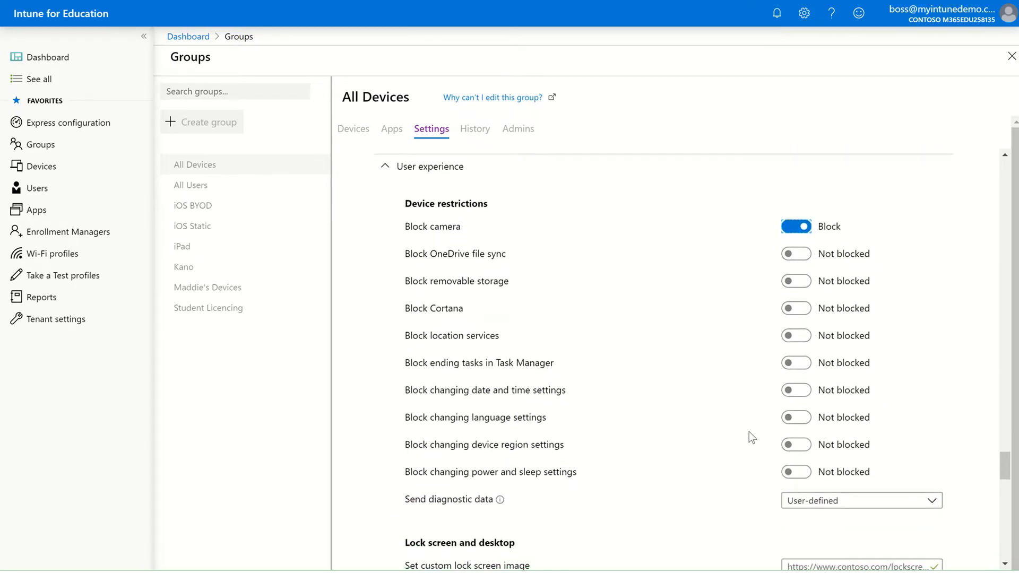
scroll(749, 431, down, 2)
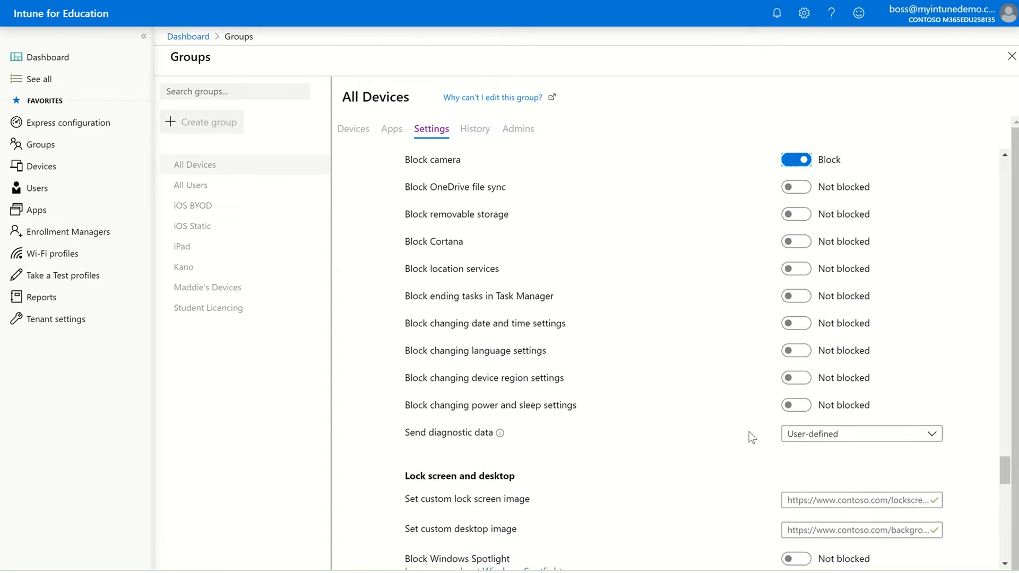
scroll(750, 431, down, 3)
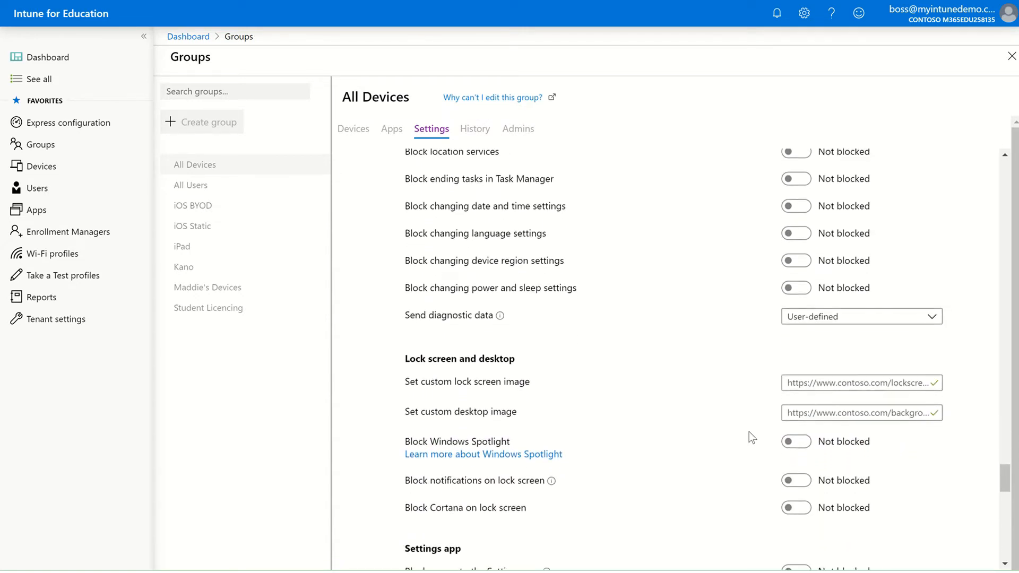
scroll(749, 432, down, 3)
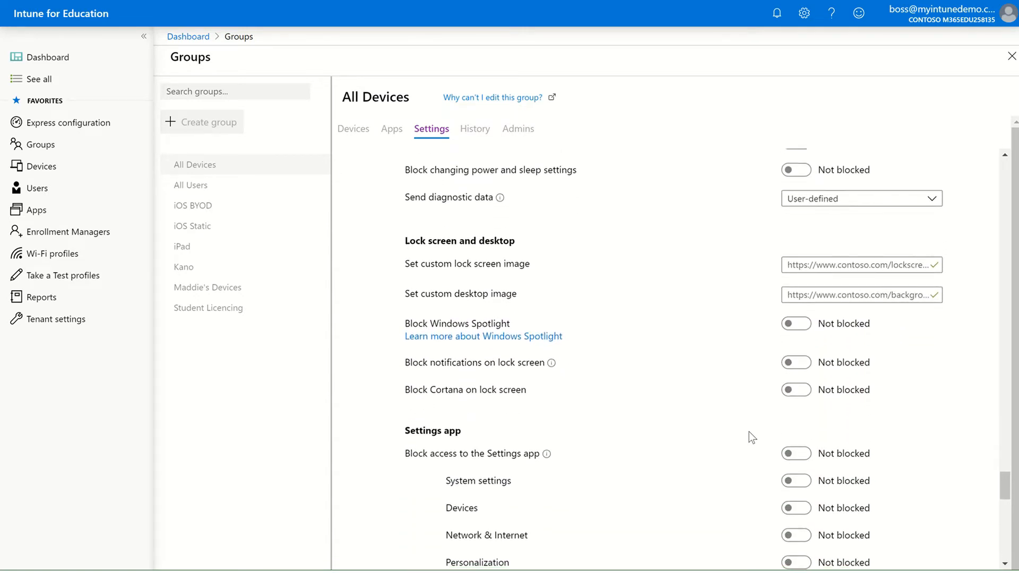
scroll(749, 431, down, 3)
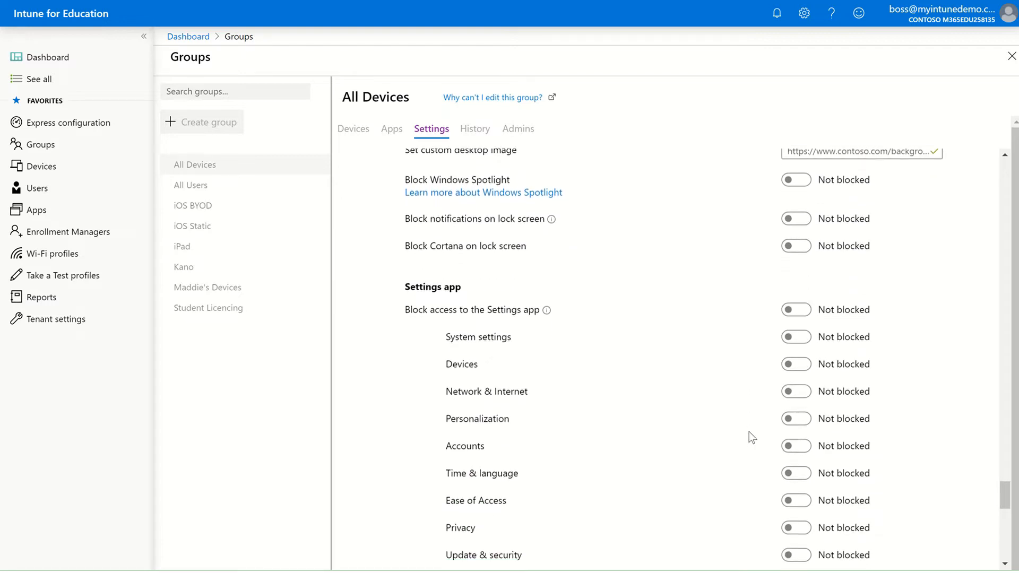
scroll(749, 431, down, 2)
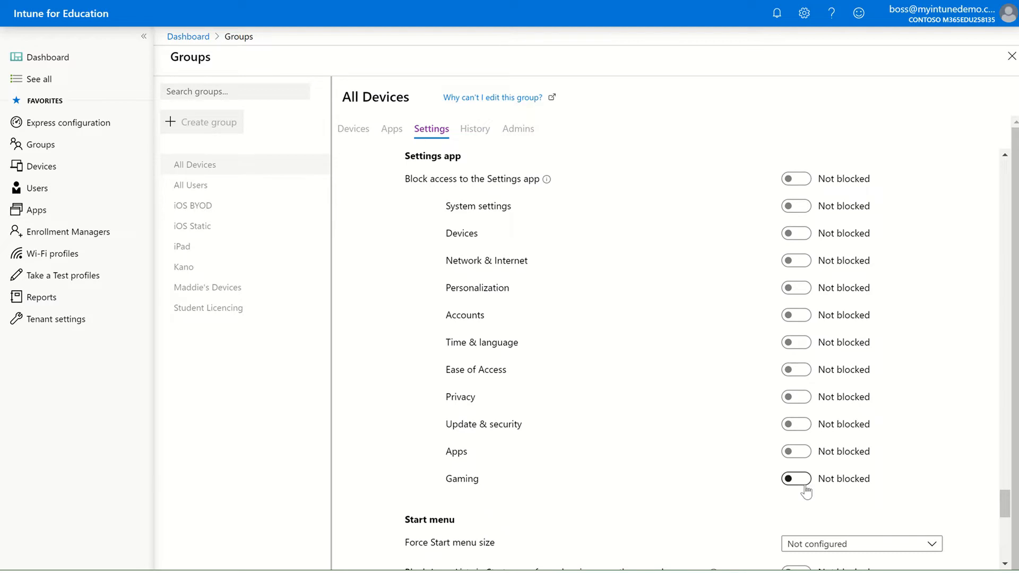
Block access to Gaming in the Settings app and review the Start menu settings
scroll(701, 506, down, 5)
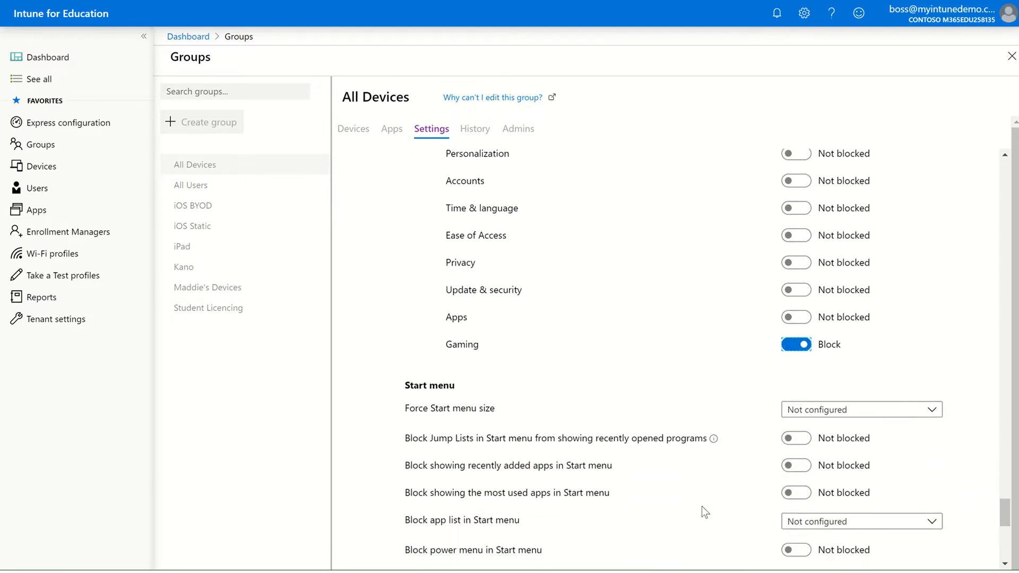
scroll(702, 506, down, 2)
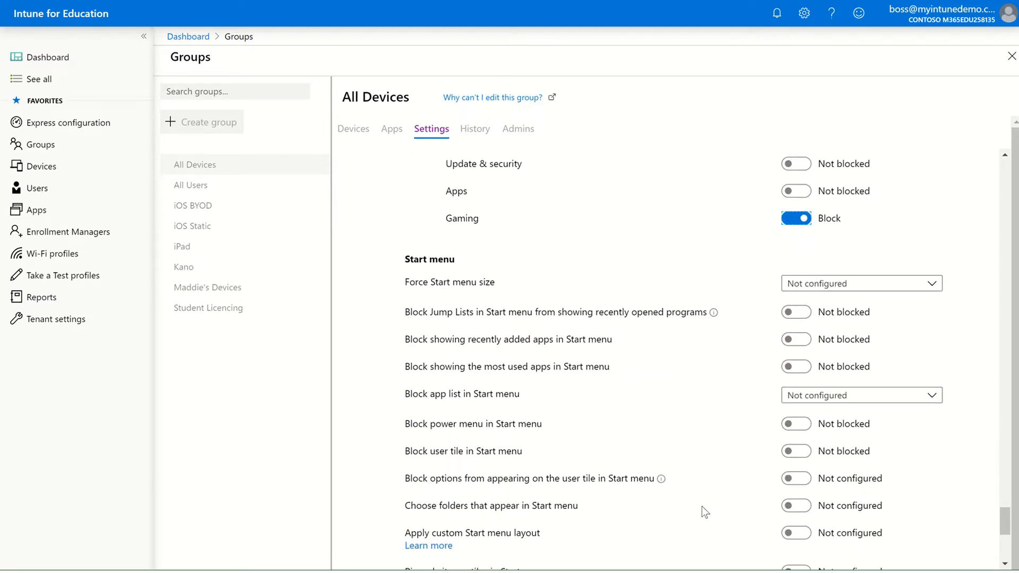
Try enabling the custom Start menu layout and return it to Not configured
click(796, 531)
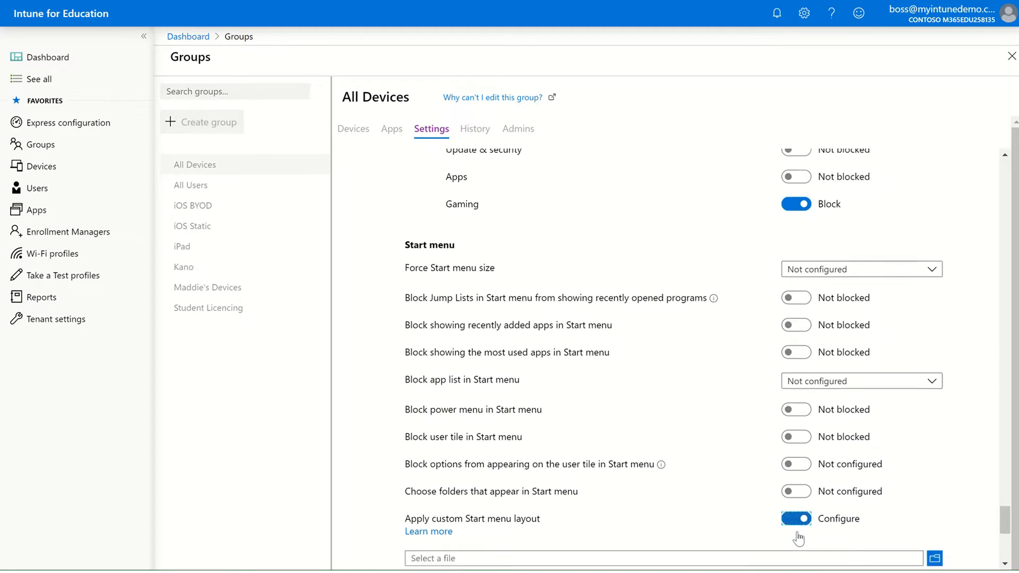
scroll(797, 536, down, 2)
click(798, 460)
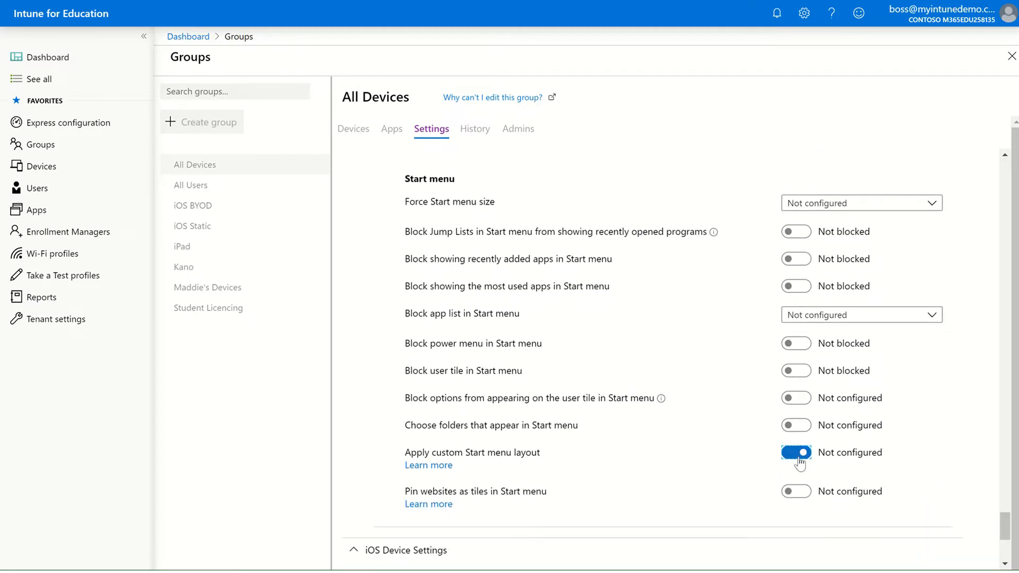
Expand the App Store, iTunes Store, and Book Store section of the iOS device settings and examine its restrictions
scroll(798, 464, down, 2)
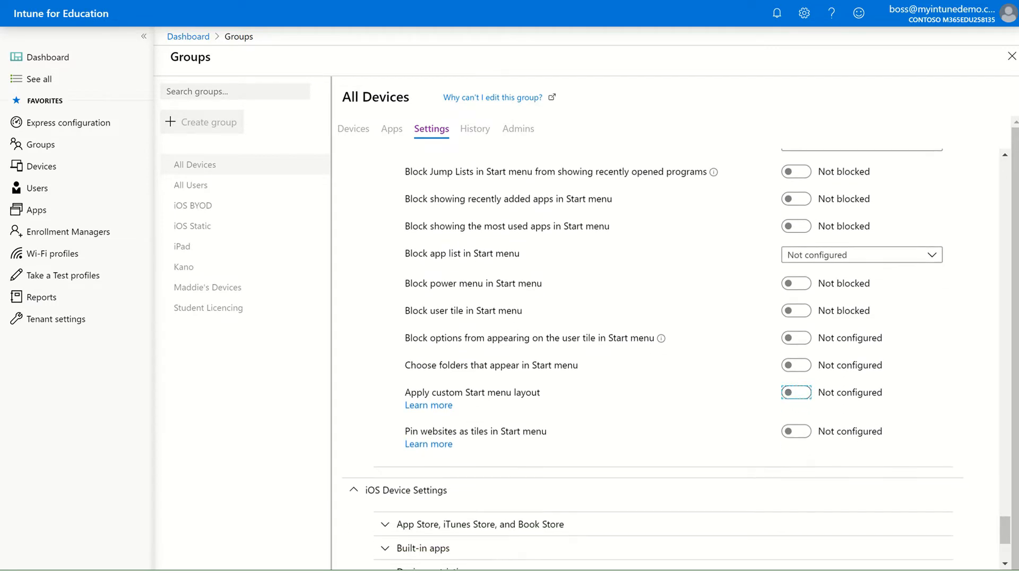
scroll(432, 247, down, 5)
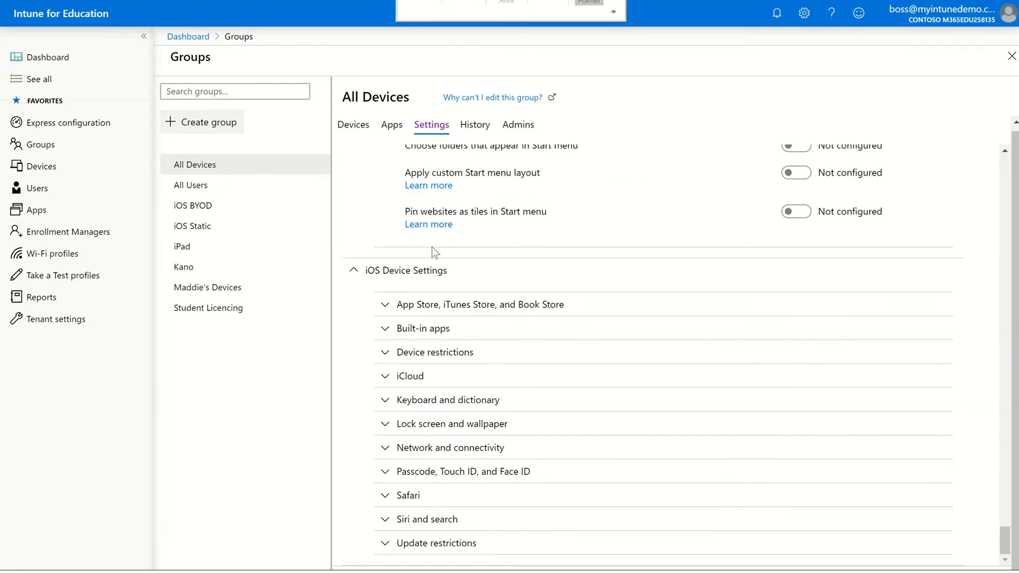
click(431, 310)
scroll(485, 378, down, 2)
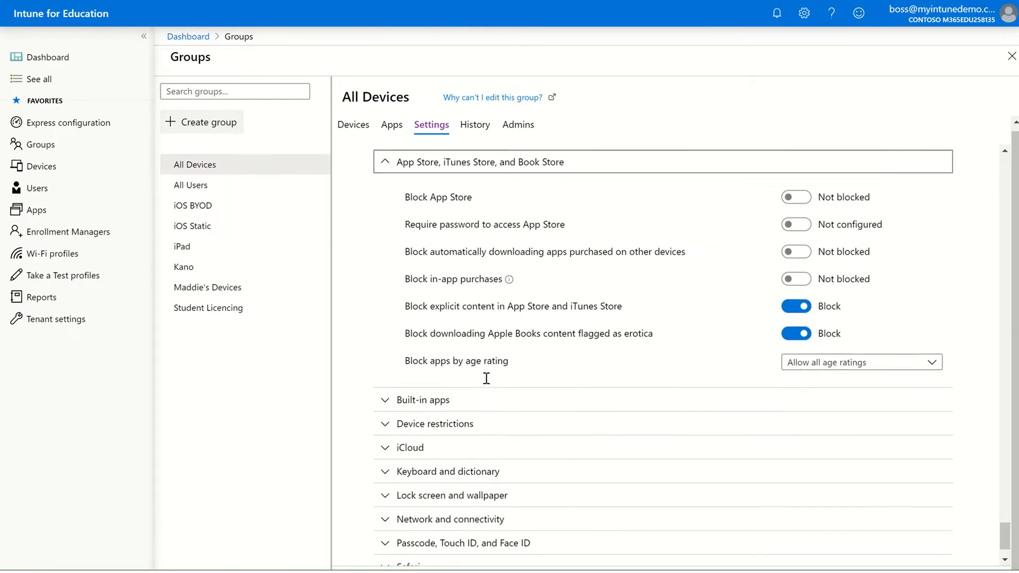
scroll(486, 378, down, 1)
Expand the iOS built-in apps section and examine the blocking settings for its apps
click(486, 383)
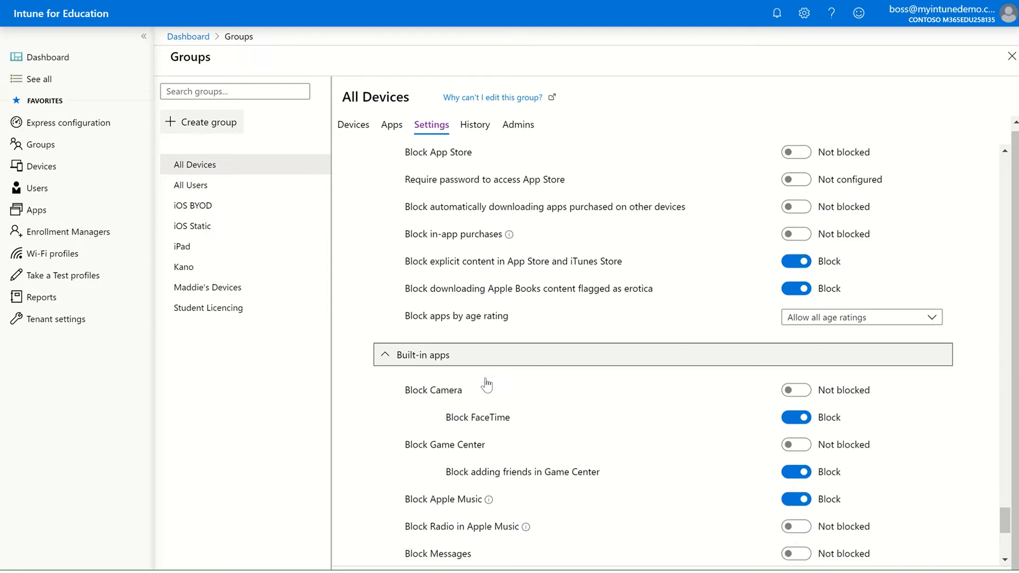
scroll(486, 382, down, 2)
scroll(486, 378, down, 3)
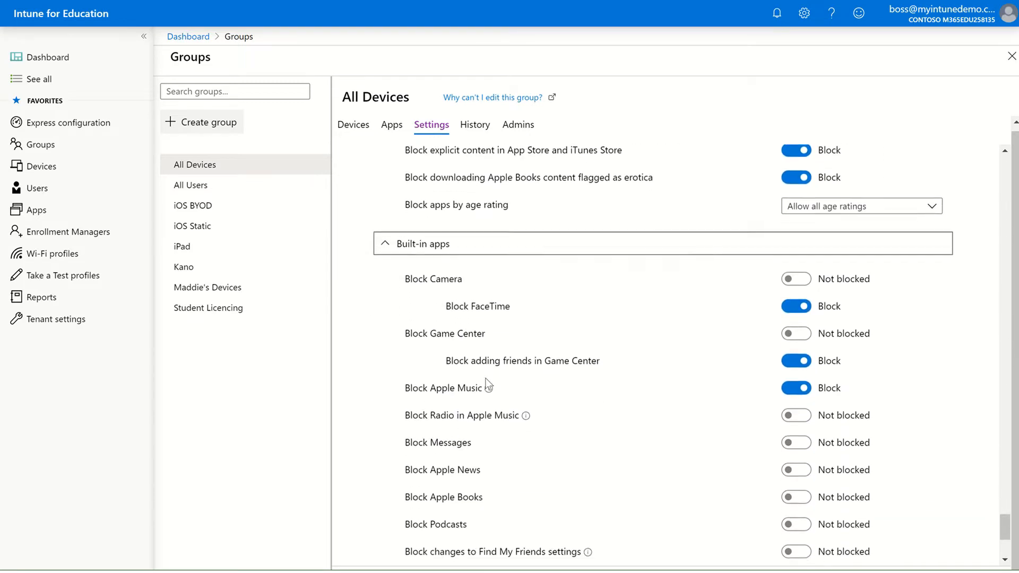
scroll(485, 377, down, 2)
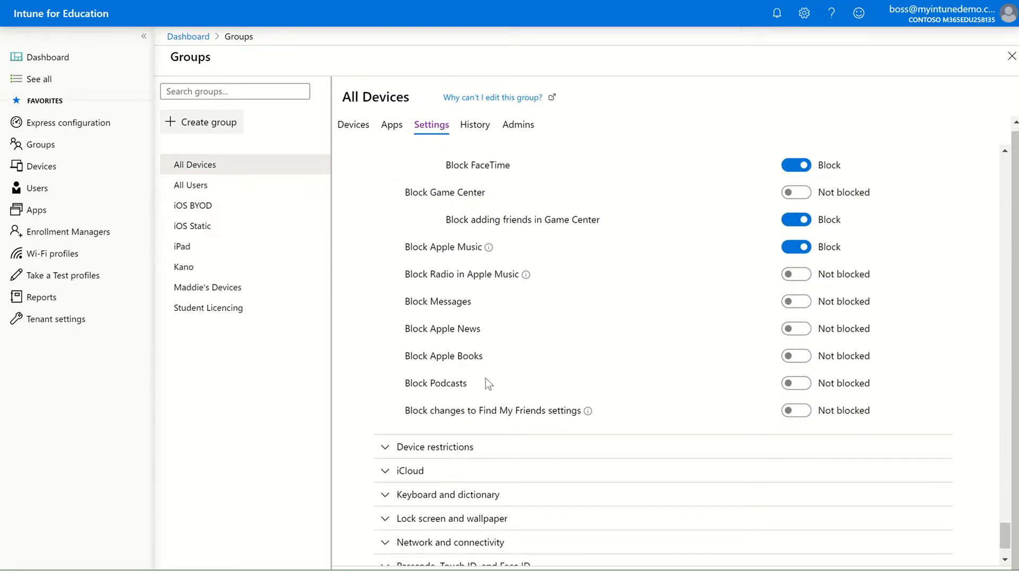
Expand the iOS device restrictions and examine them, including the explanation for blocking changes to device account settings
click(475, 443)
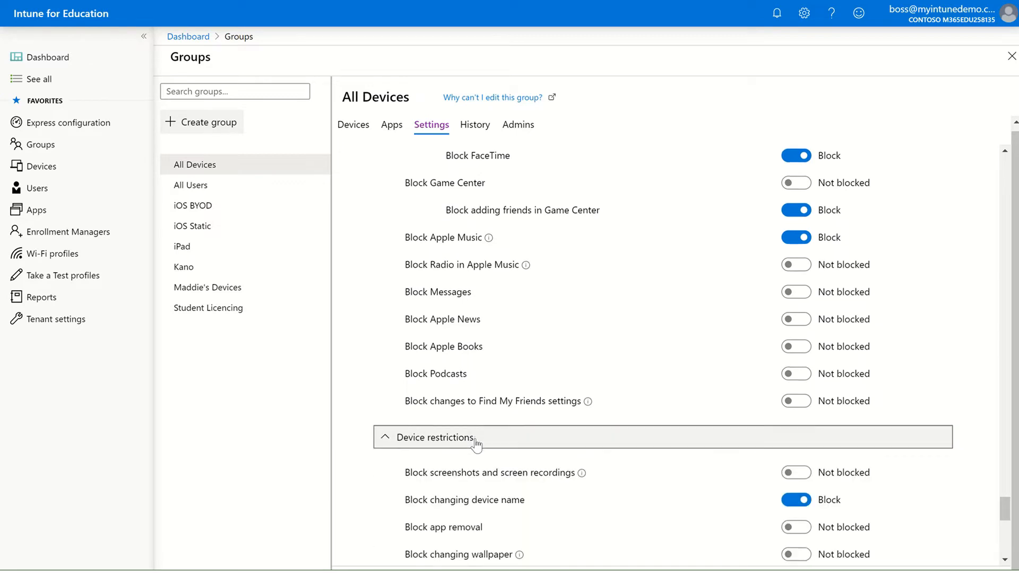
scroll(476, 441, down, 2)
scroll(476, 438, down, 4)
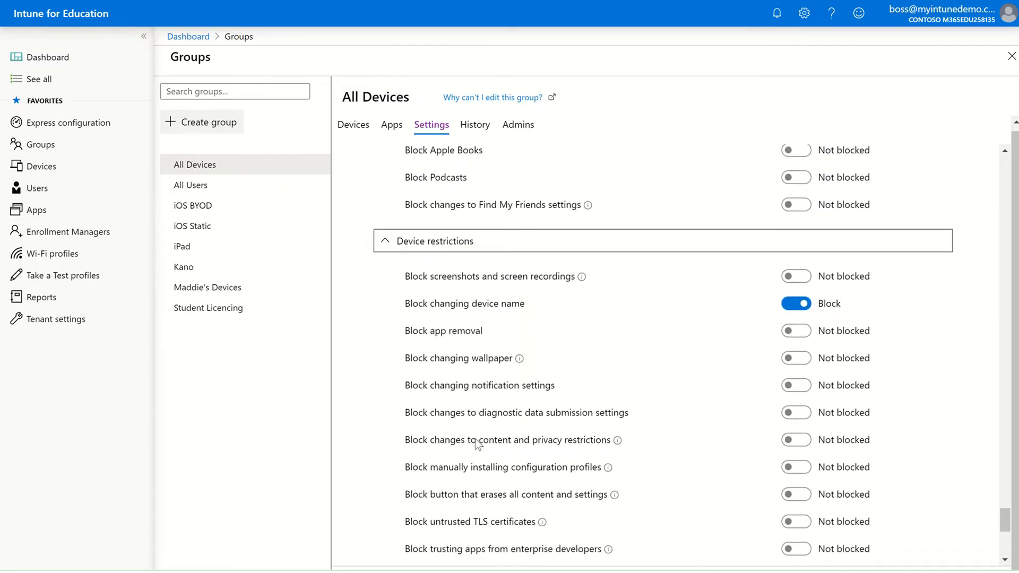
scroll(476, 440, down, 1)
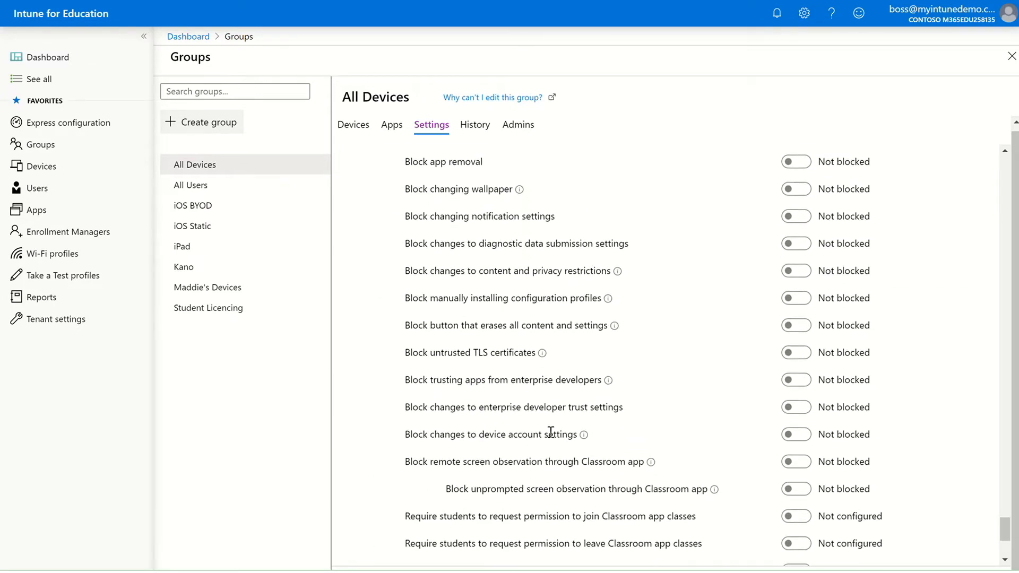
mouse_move(586, 438)
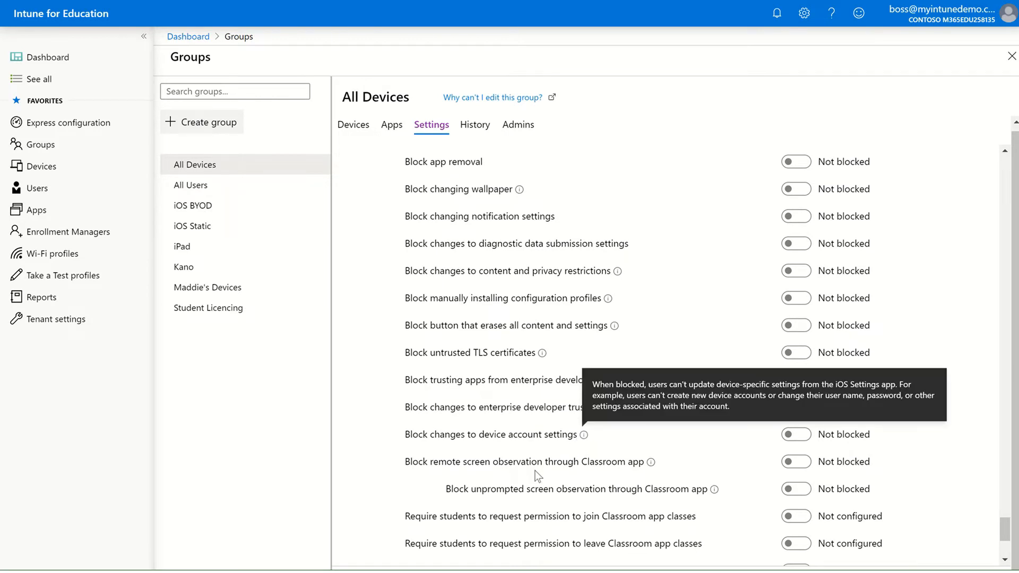
Expand the iCloud and the keyboard and dictionary sections of the iOS settings and examine their options
scroll(518, 485, down, 3)
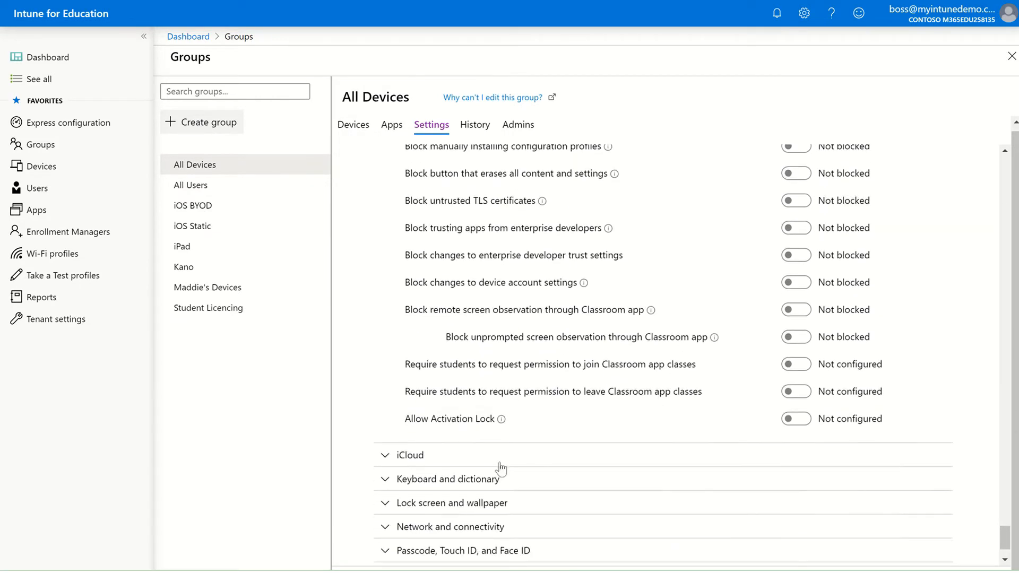
scroll(488, 463, down, 4)
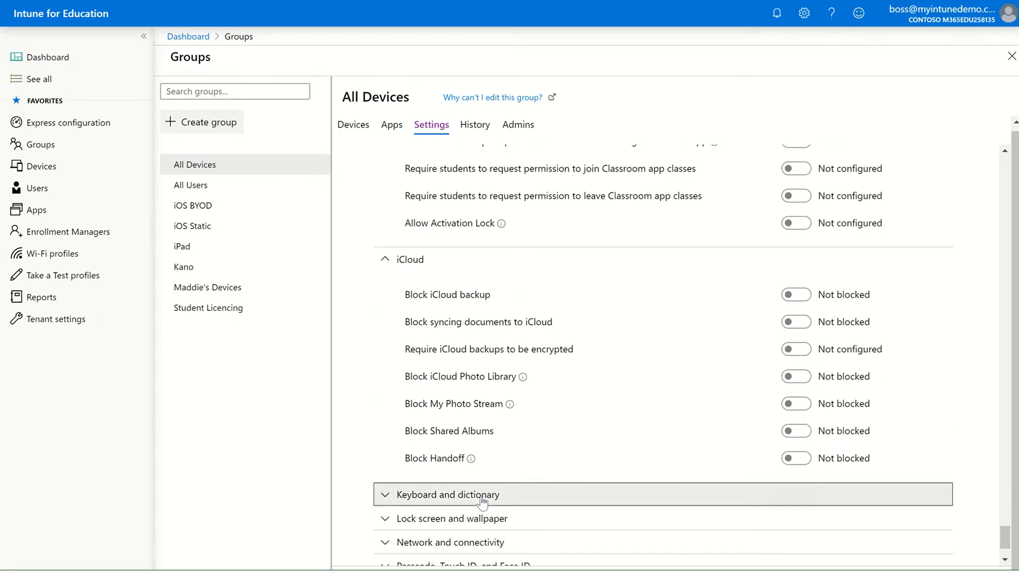
scroll(482, 501, down, 3)
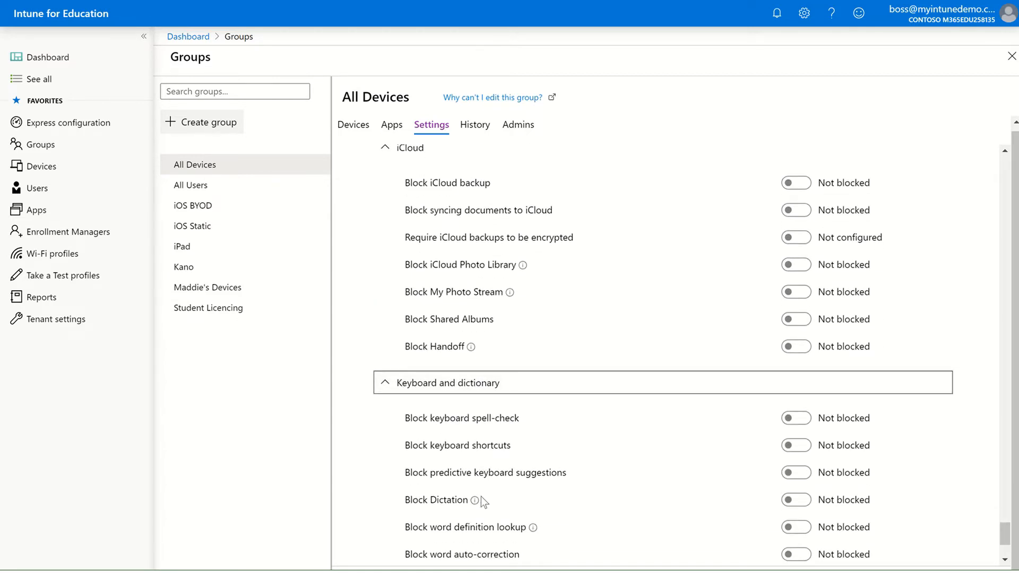
Expand the iOS lock screen and wallpaper section and examine its blocking, asset tag, footnote and image settings
scroll(482, 502, down, 2)
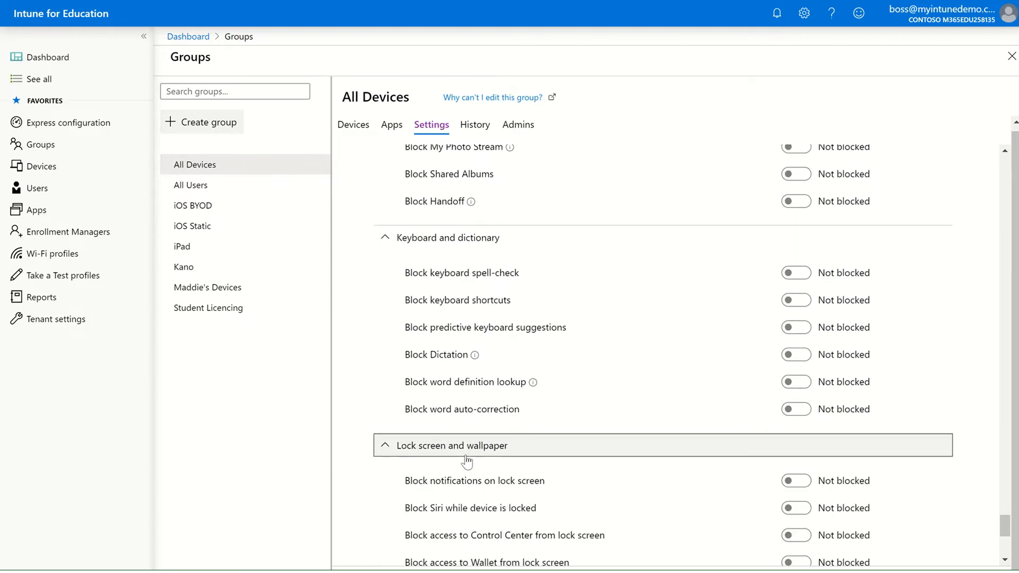
scroll(501, 499, down, 2)
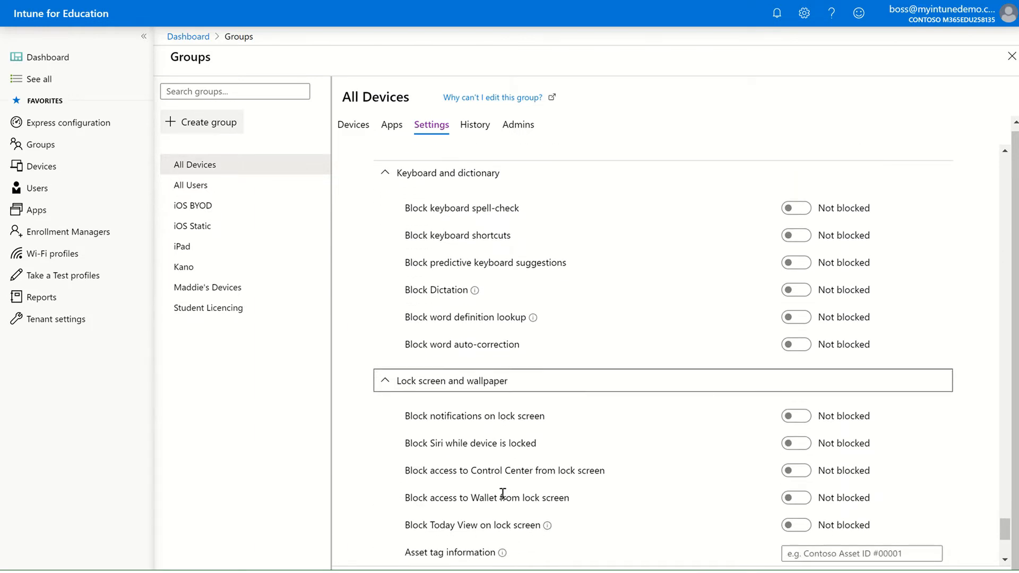
scroll(503, 494, down, 2)
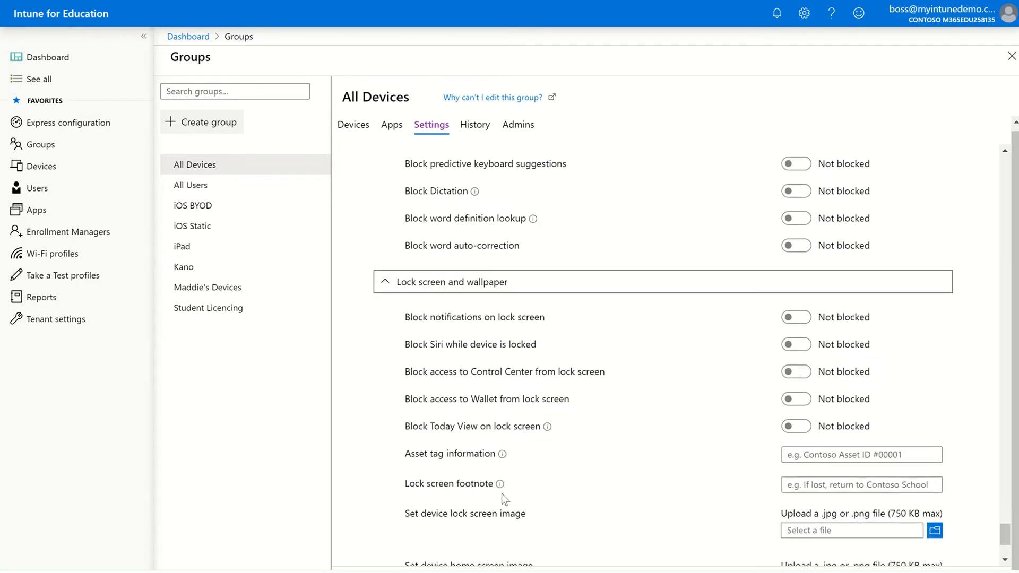
Expand the iOS network and connectivity section and examine the wireless connection and Wi-Fi profile settings
scroll(502, 494, down, 2)
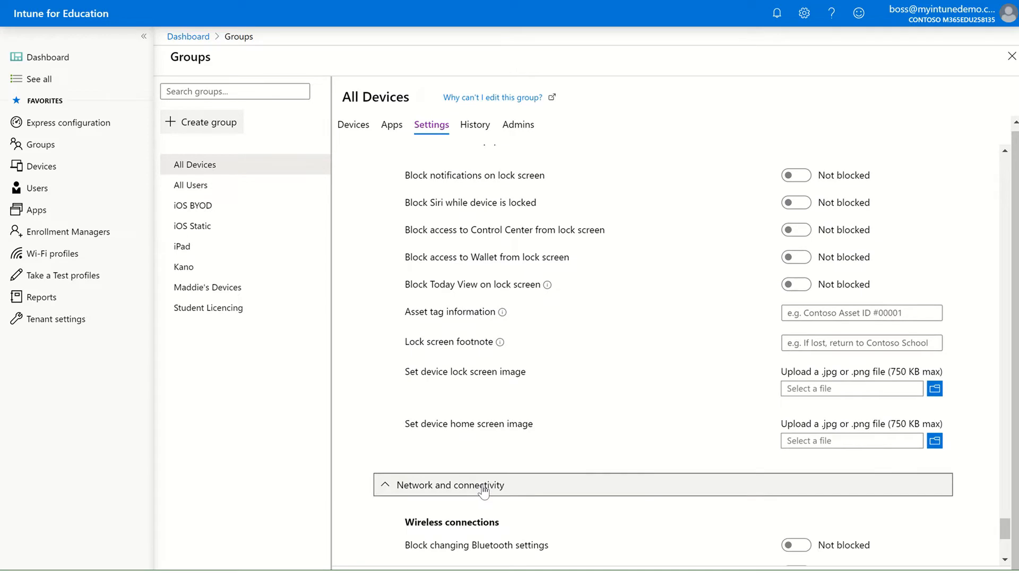
scroll(483, 491, down, 3)
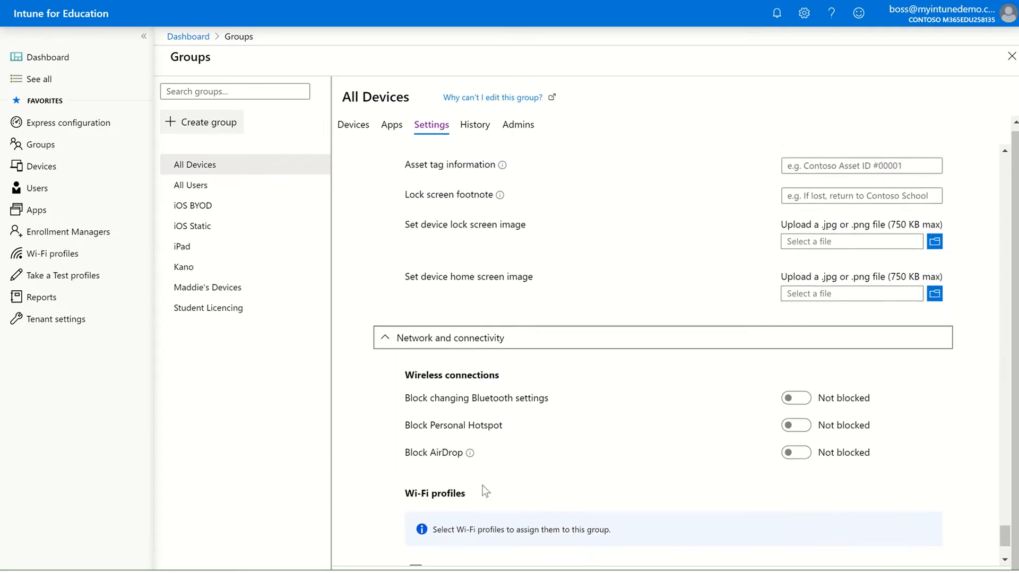
scroll(482, 485, down, 2)
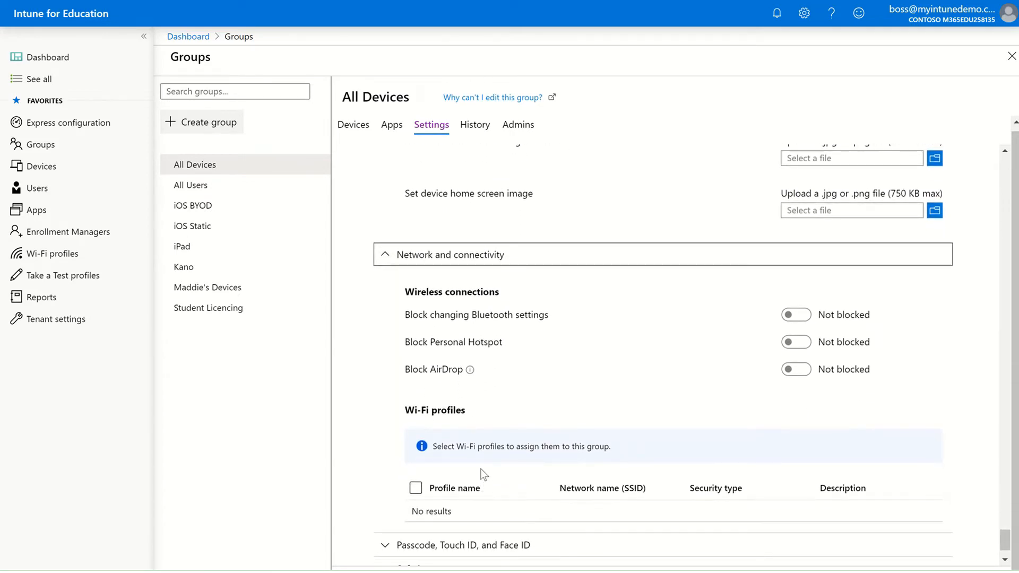
scroll(485, 420, down, 2)
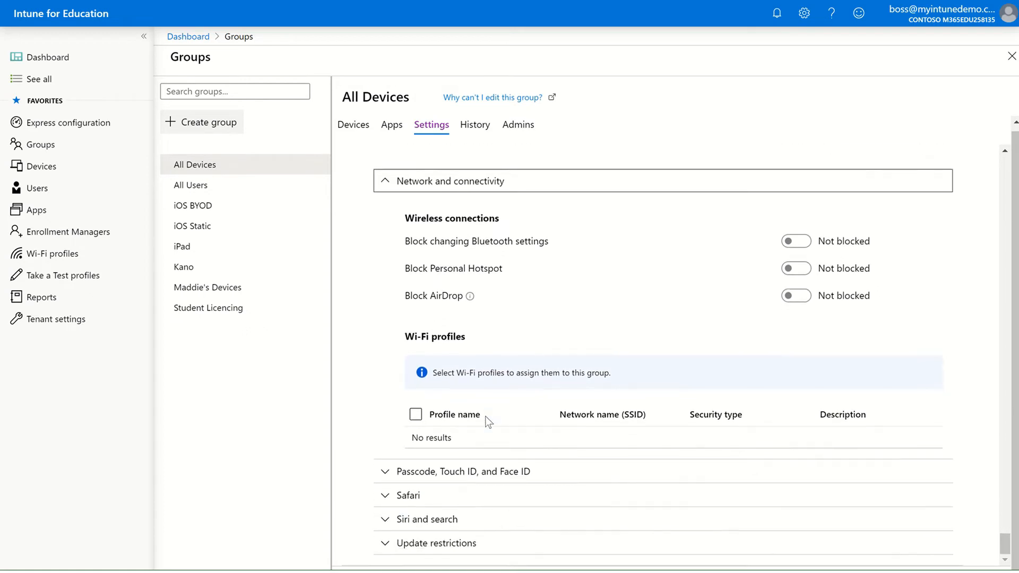
Expand the iOS passcode, Touch ID, and Face ID section and examine its settings
click(489, 472)
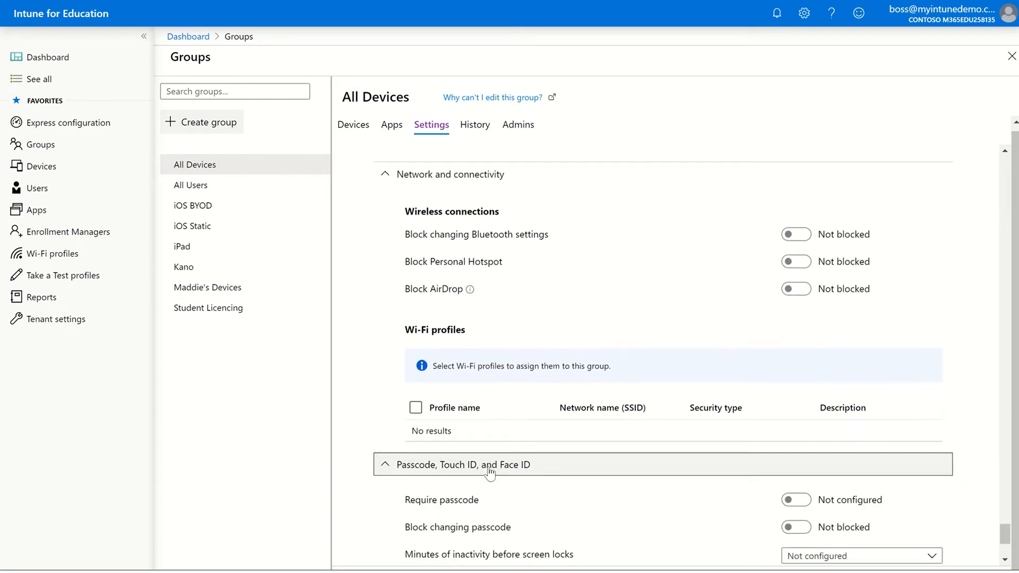
scroll(488, 469, down, 3)
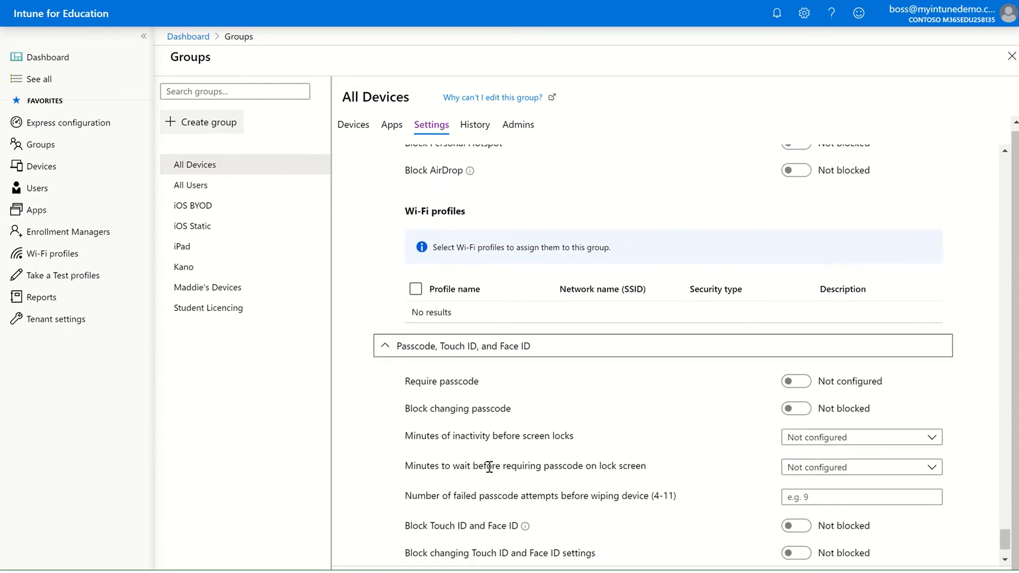
scroll(489, 467, down, 2)
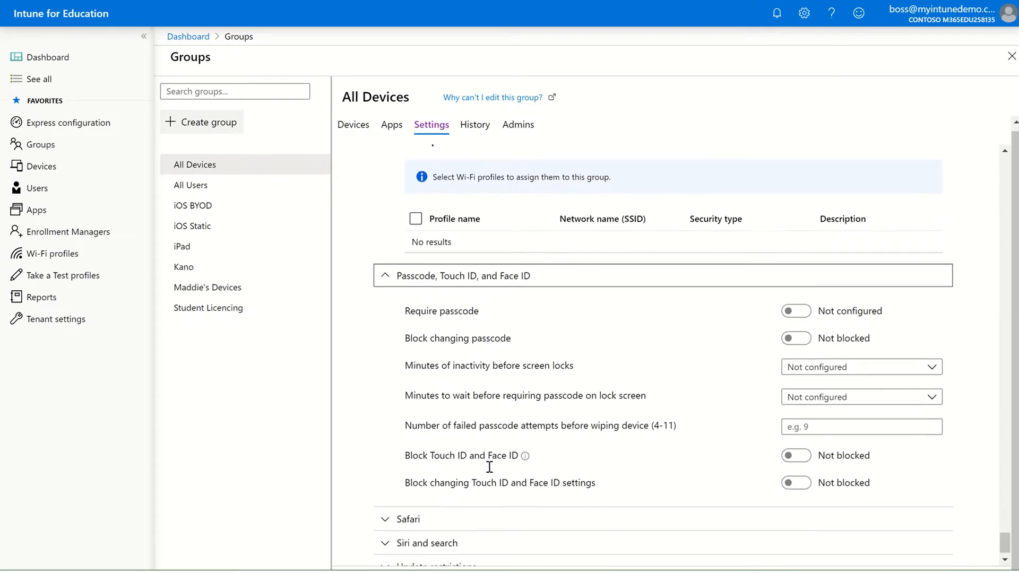
Expand the Safari and the Siri and search sections of the iOS settings and examine their options
scroll(489, 467, down, 1)
click(489, 493)
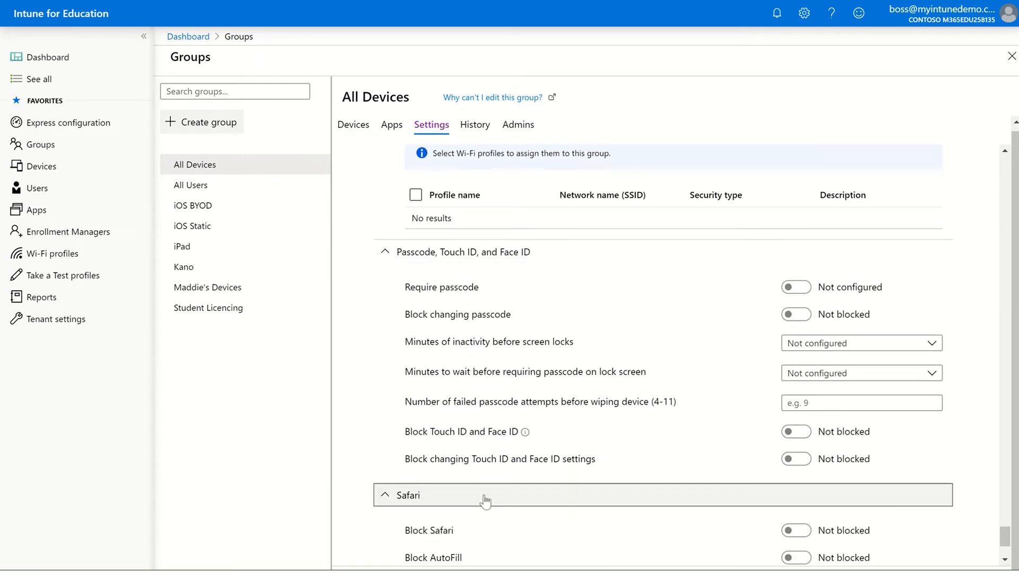
scroll(486, 499, down, 2)
scroll(484, 500, down, 3)
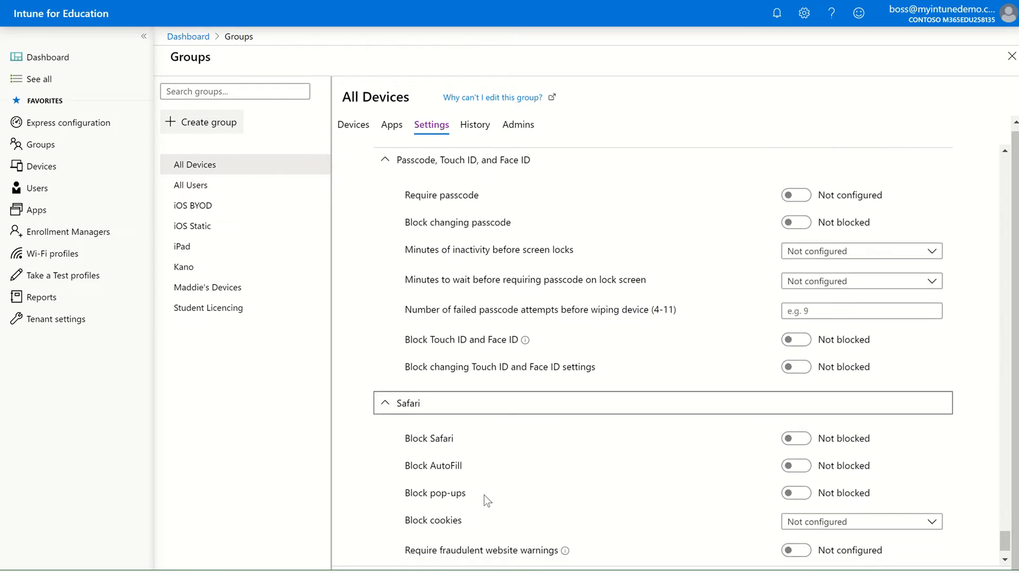
scroll(484, 497, down, 1)
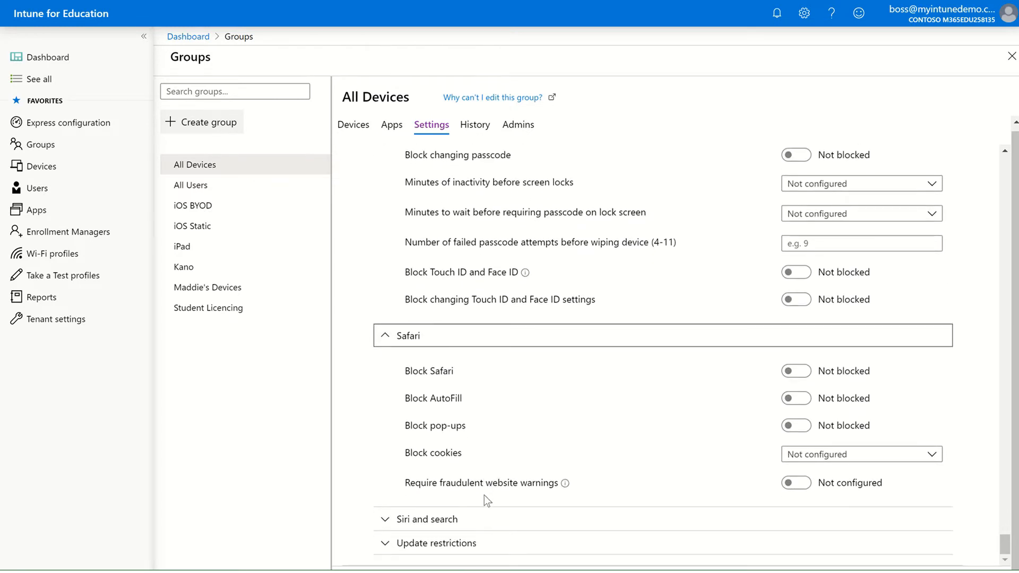
click(483, 520)
scroll(483, 517, down, 4)
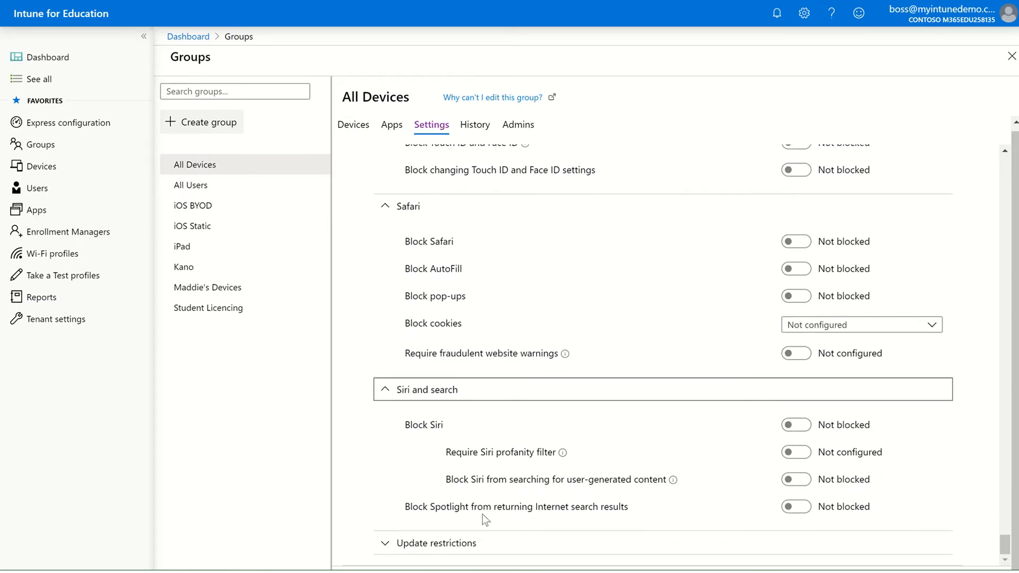
Expand the iOS update restrictions and turn on preventing devices from updating during specific times
click(481, 543)
scroll(480, 540, down, 4)
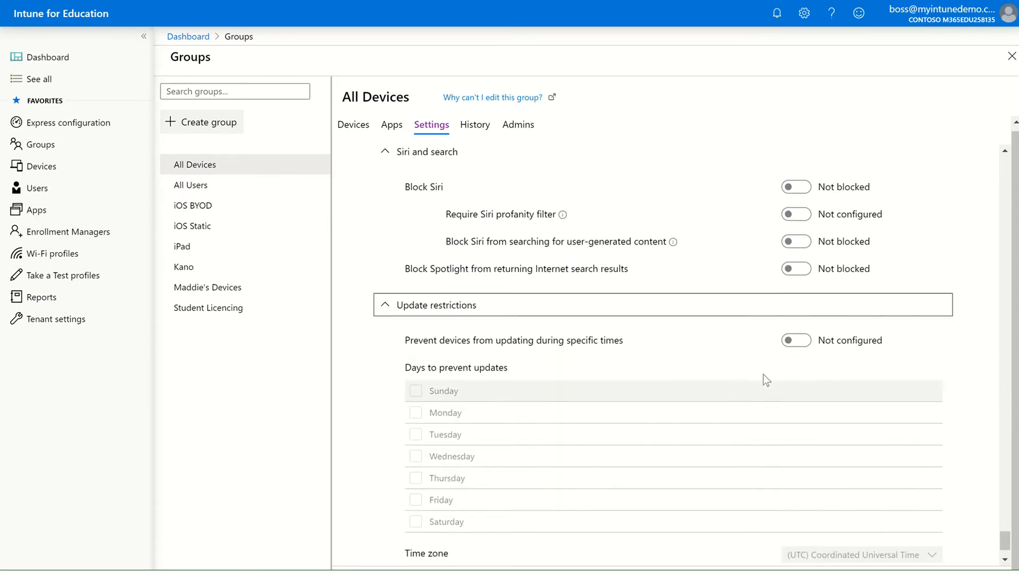
click(799, 343)
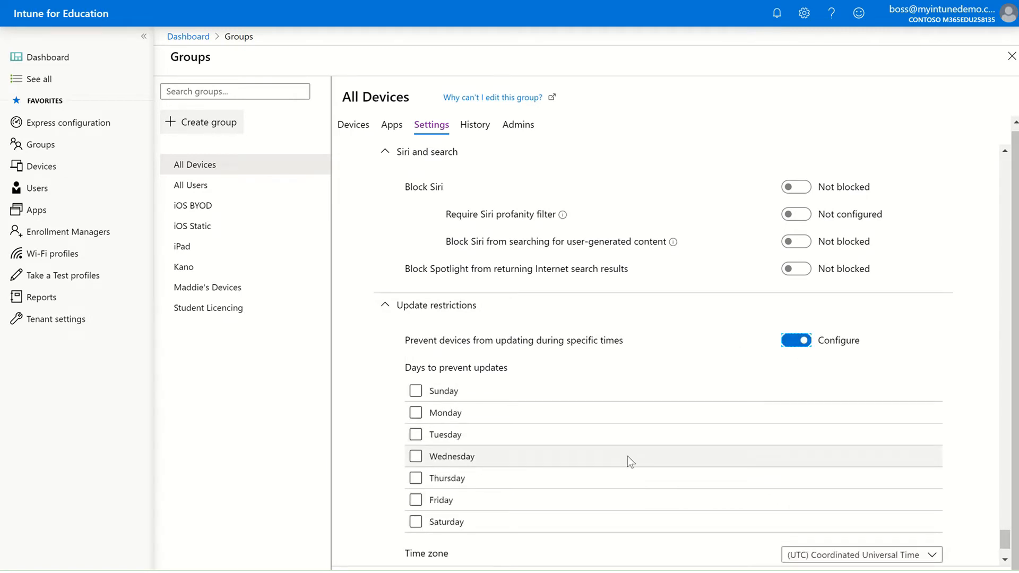
scroll(627, 456, down, 1)
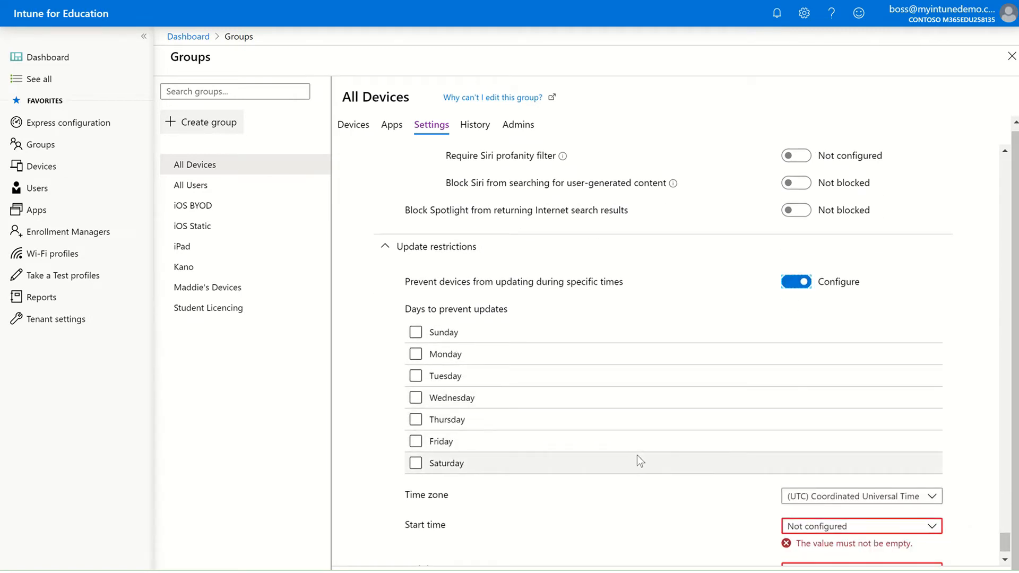
scroll(632, 502, down, 1)
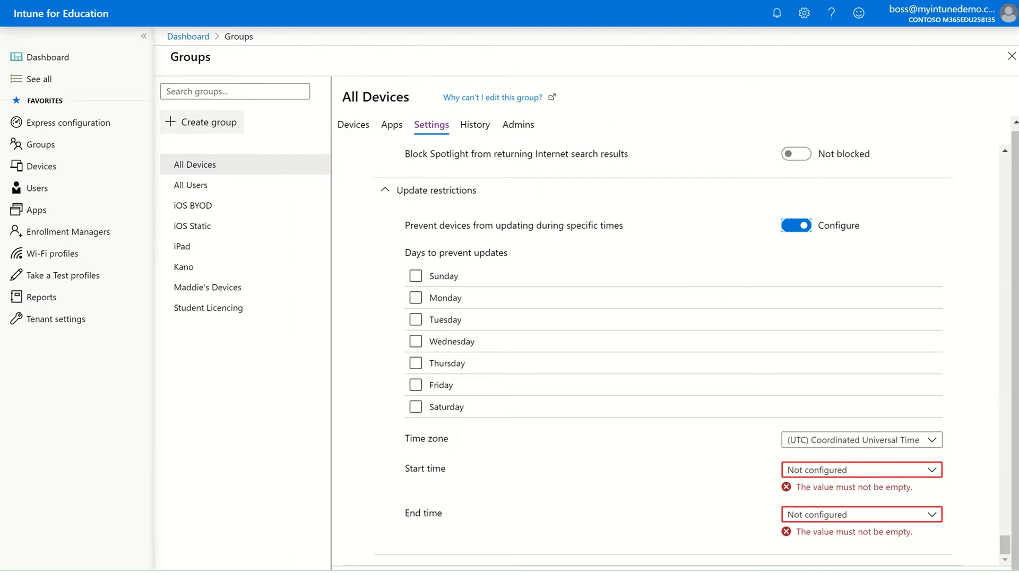
Go to the apps management page and view the popular web apps available for quick adding and the Microsoft Office overview
mouse_move(594, 1)
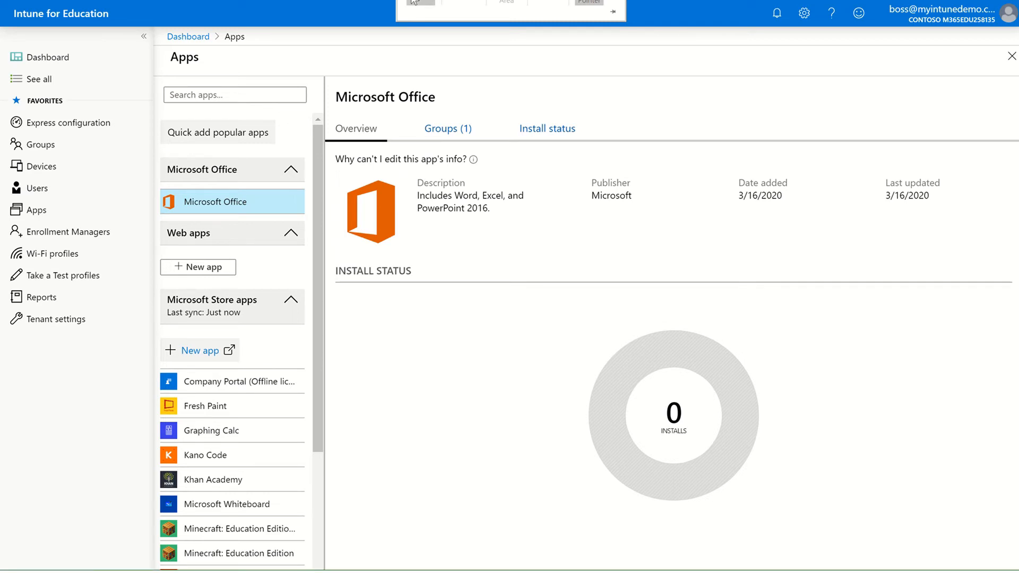
click(242, 142)
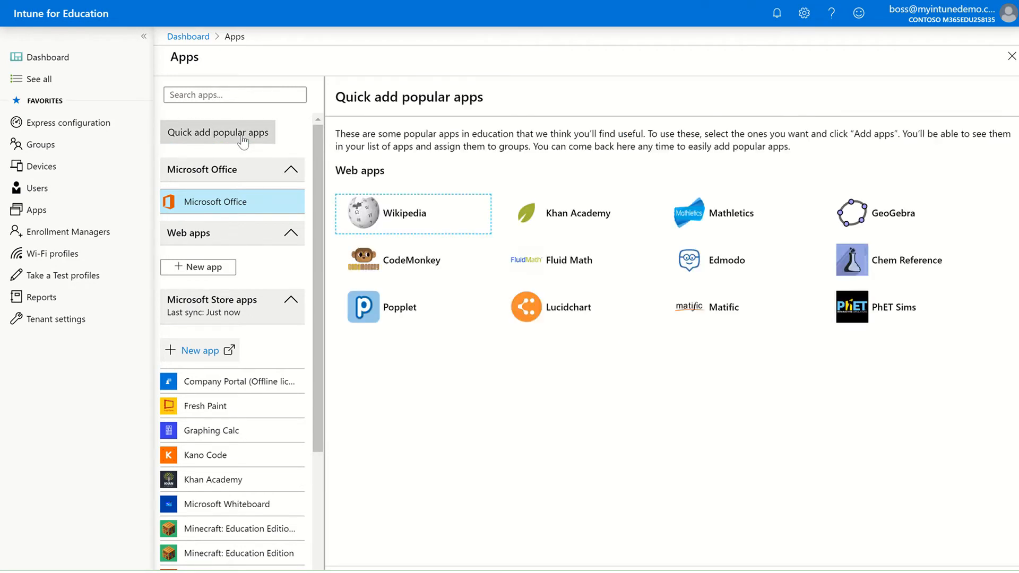
click(229, 203)
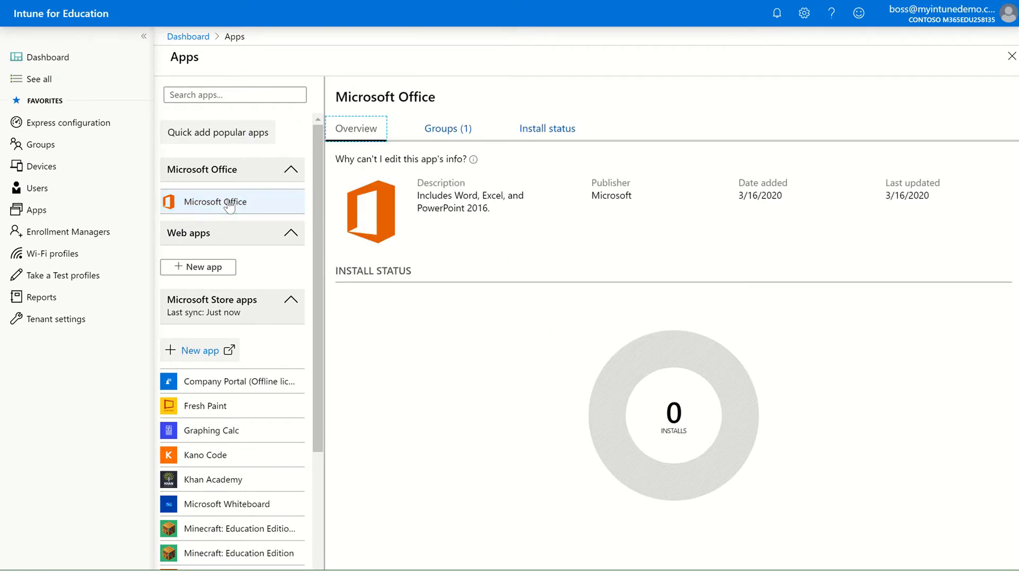
Open the form for adding a new web app, examine its URL, name and icon fields, and discard it
click(205, 266)
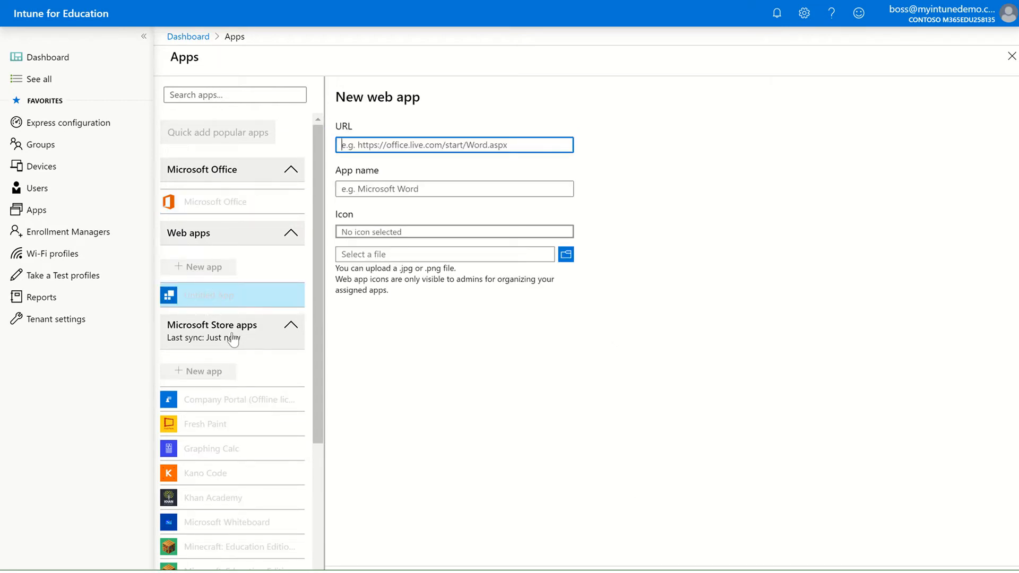
click(251, 377)
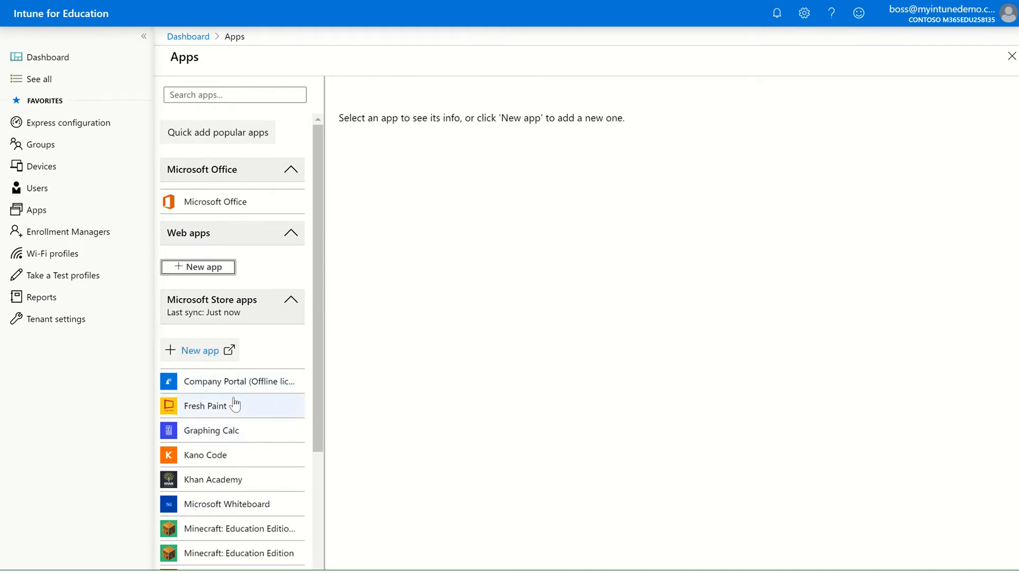
View the details of the Graphing Calc, Kano Code and Khan Academy store apps, including Khan Academy's group assignments
scroll(246, 359, down, 1)
click(234, 357)
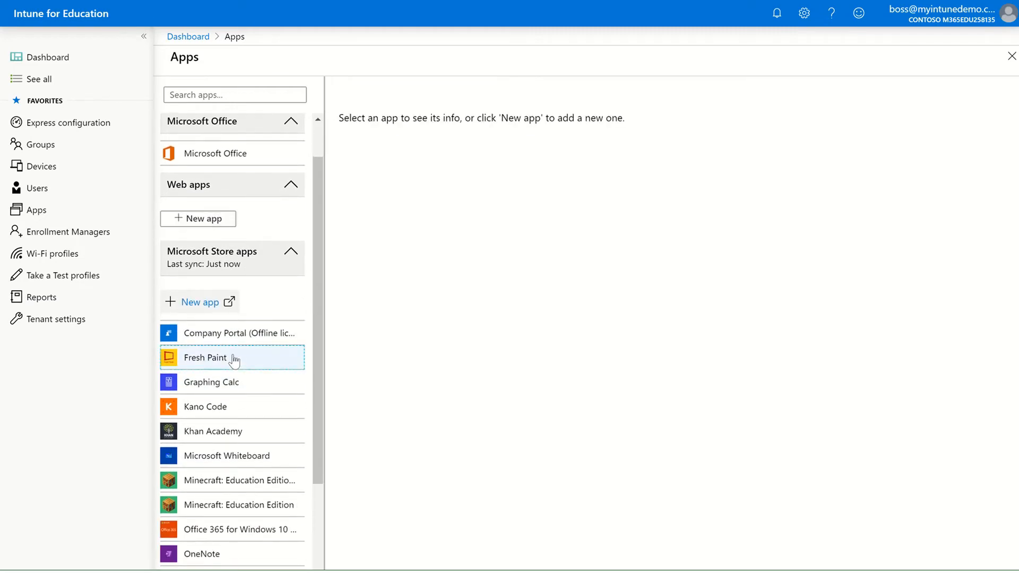
click(231, 381)
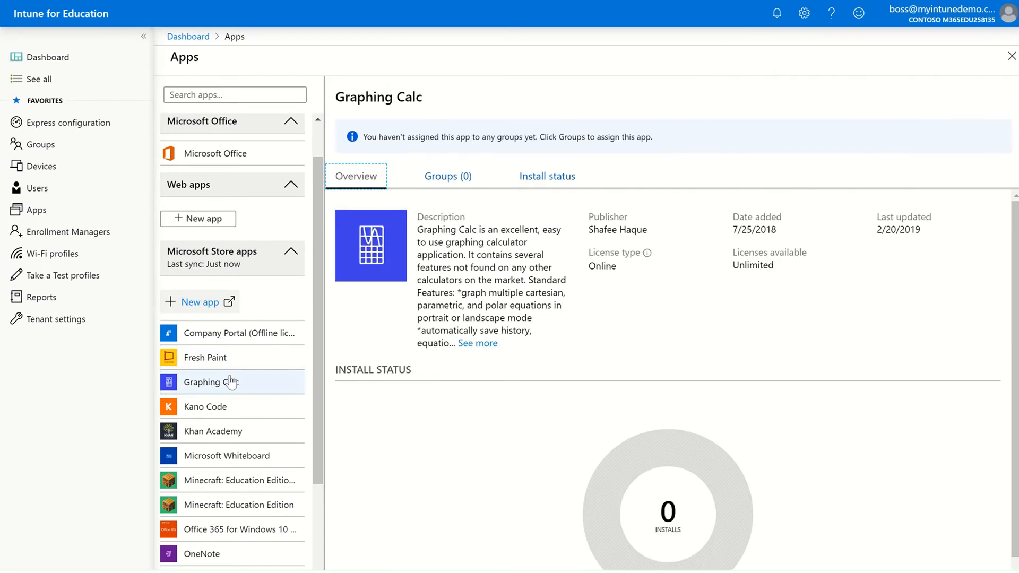
click(222, 409)
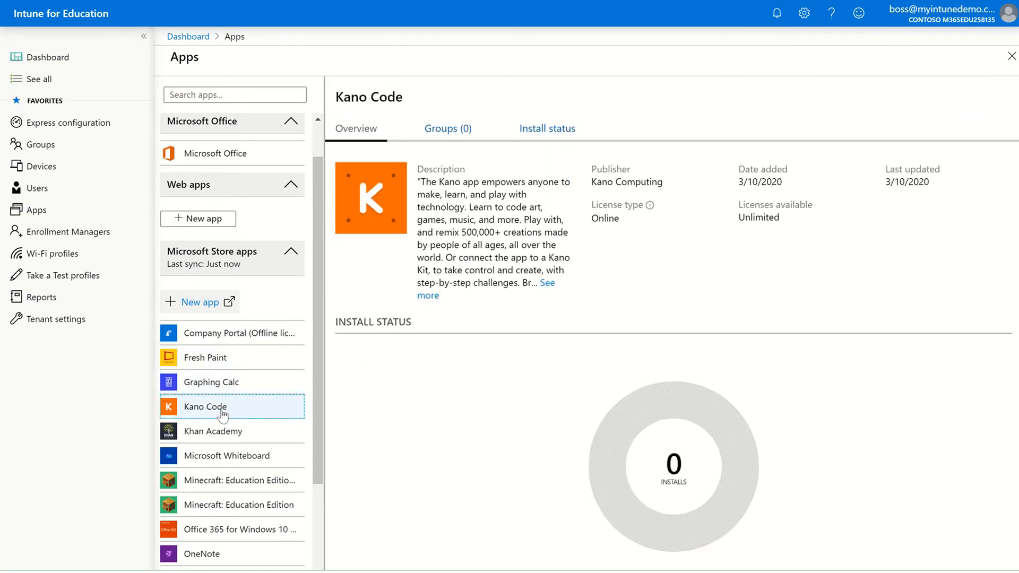
click(221, 435)
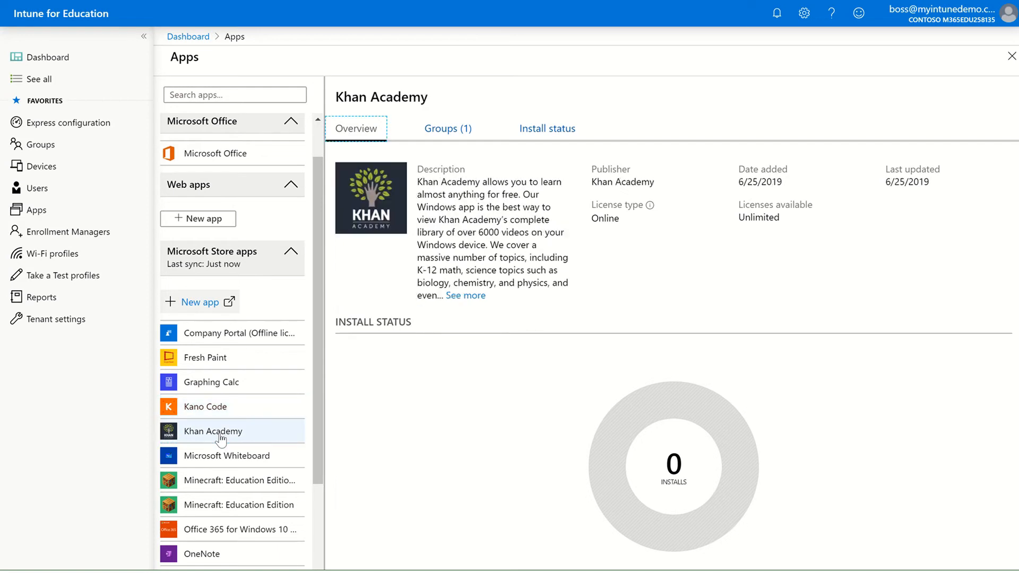
click(453, 133)
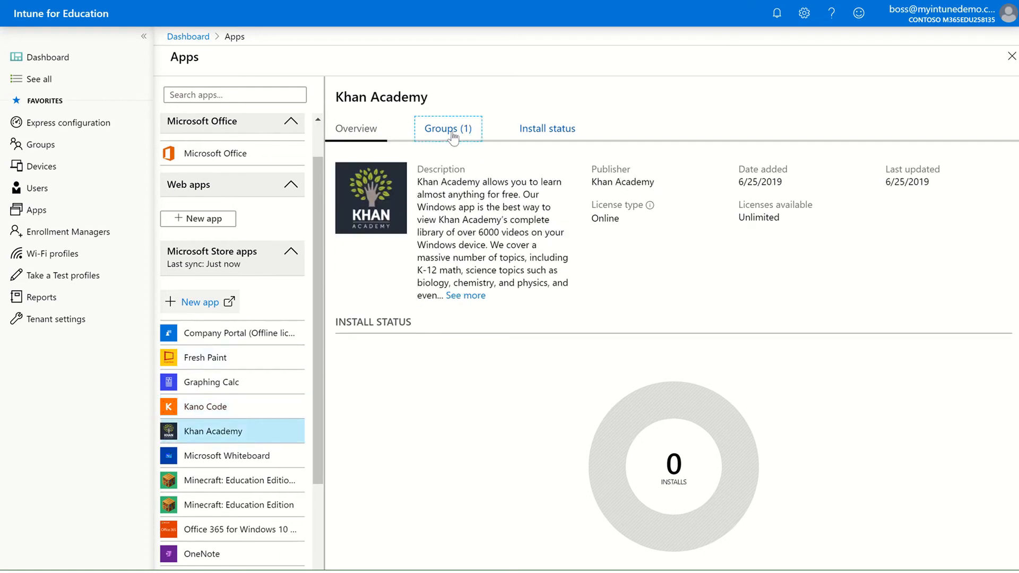
Open the form for adding a new desktop app and examine its installer file, command line and icon fields
scroll(275, 420, down, 3)
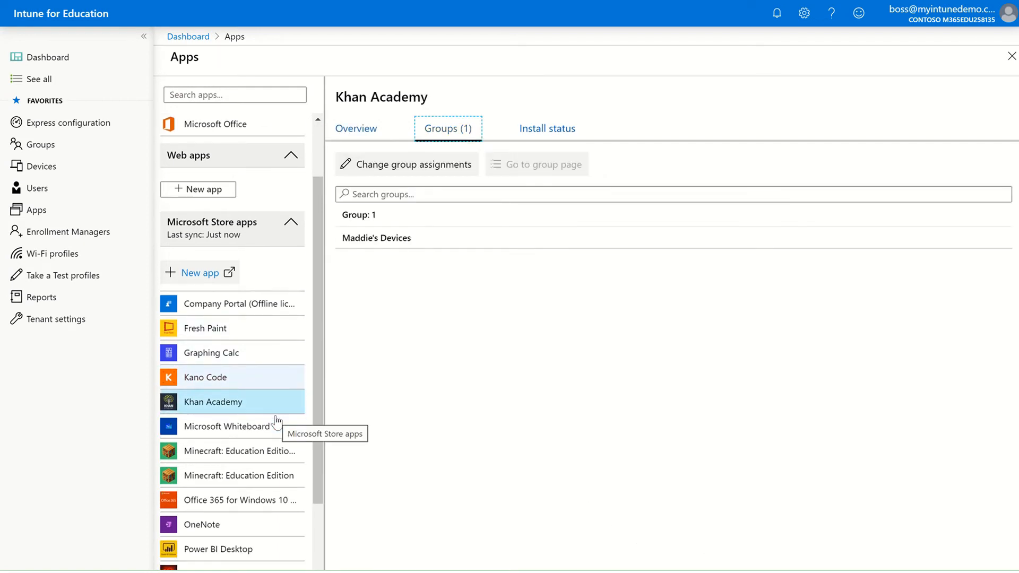
scroll(275, 419, down, 4)
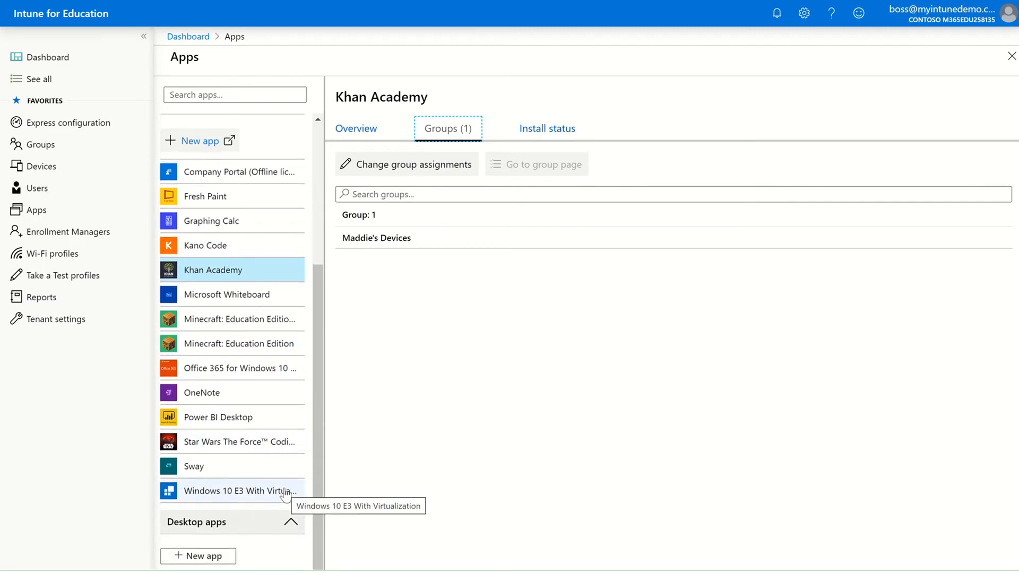
click(222, 556)
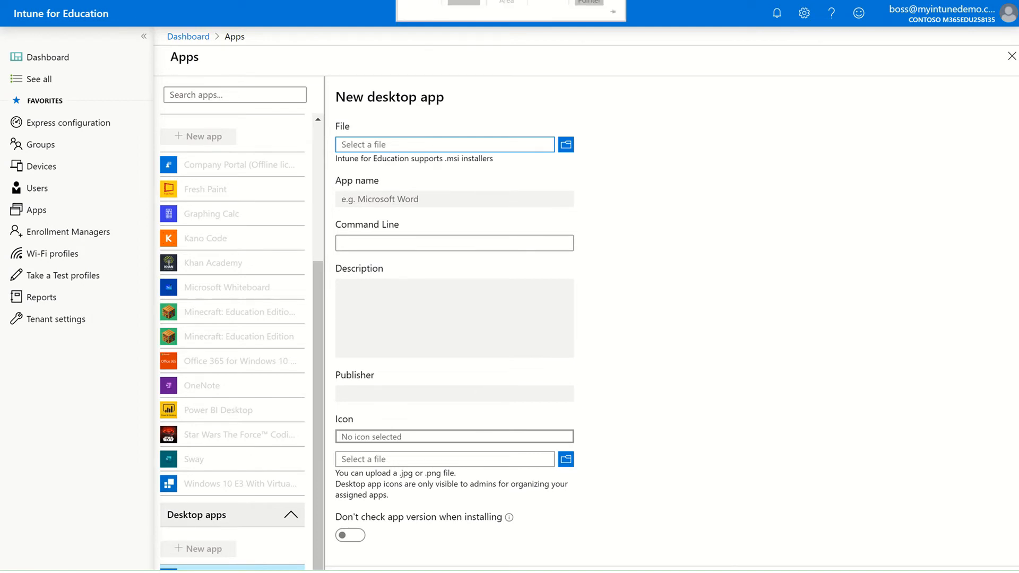
Go to the reports and view the device actions and application inventory reports
click(464, 2)
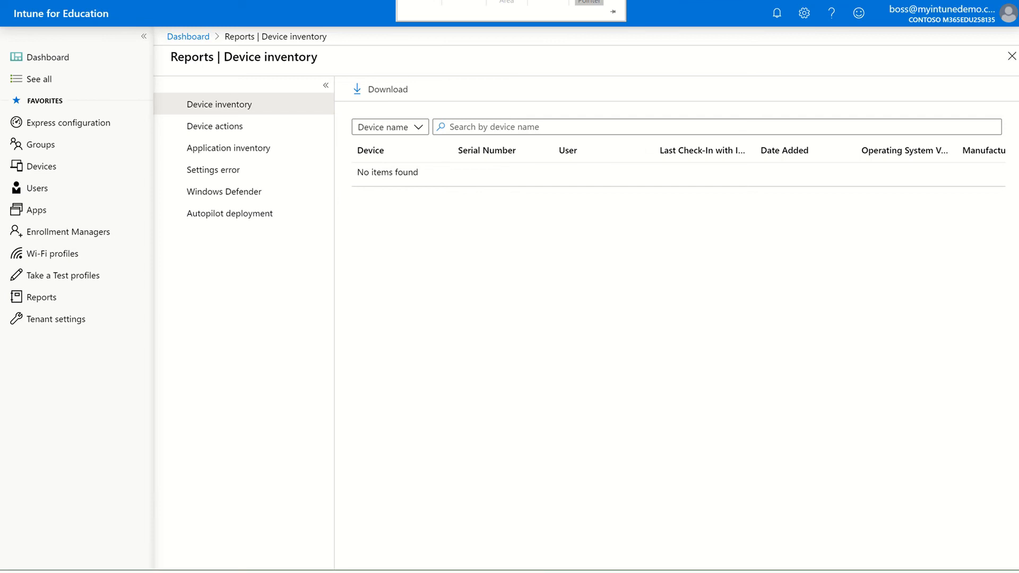
click(243, 128)
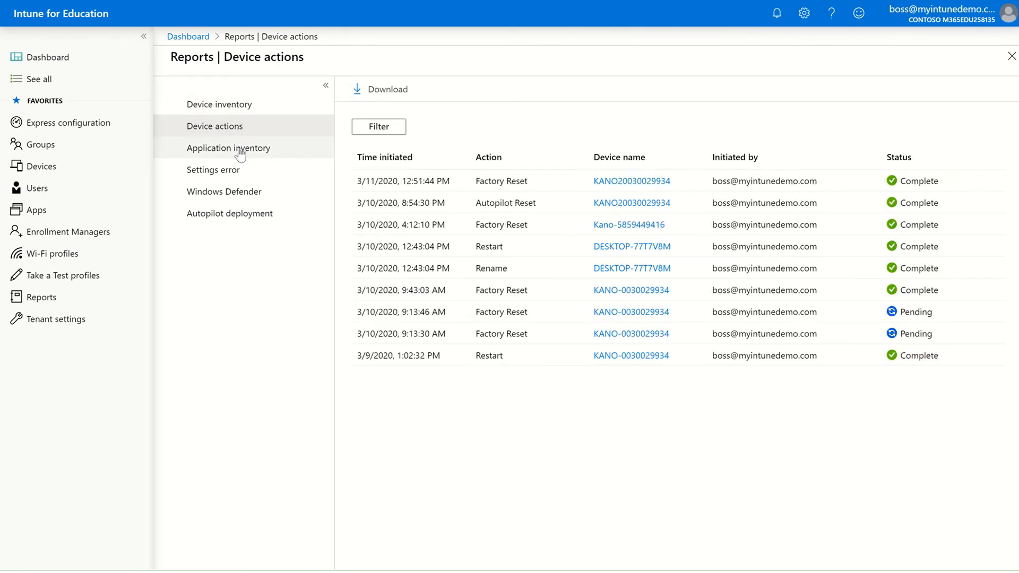
click(240, 153)
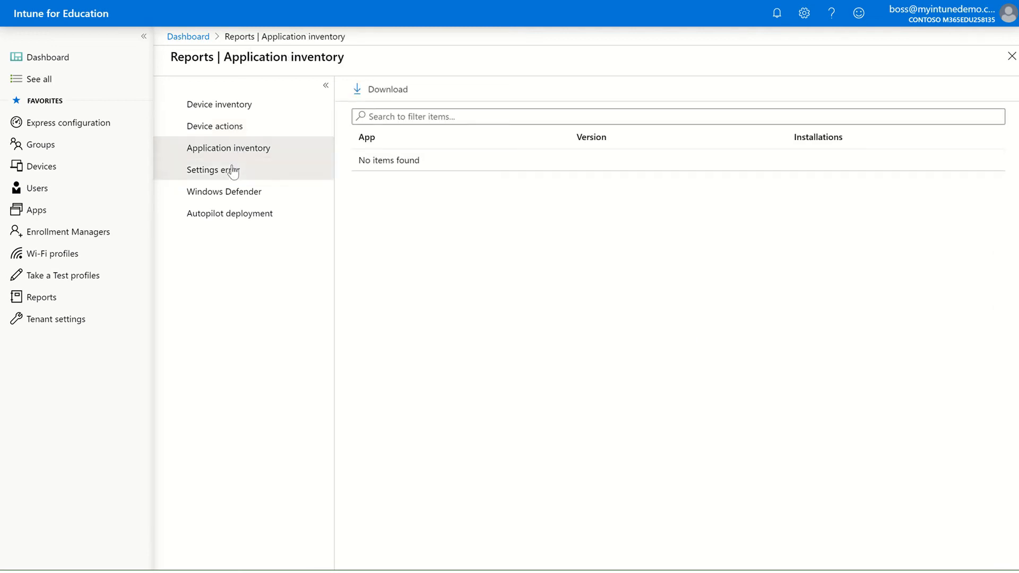
Open the settings error report and examine the conflicting settings listed for each group
click(232, 171)
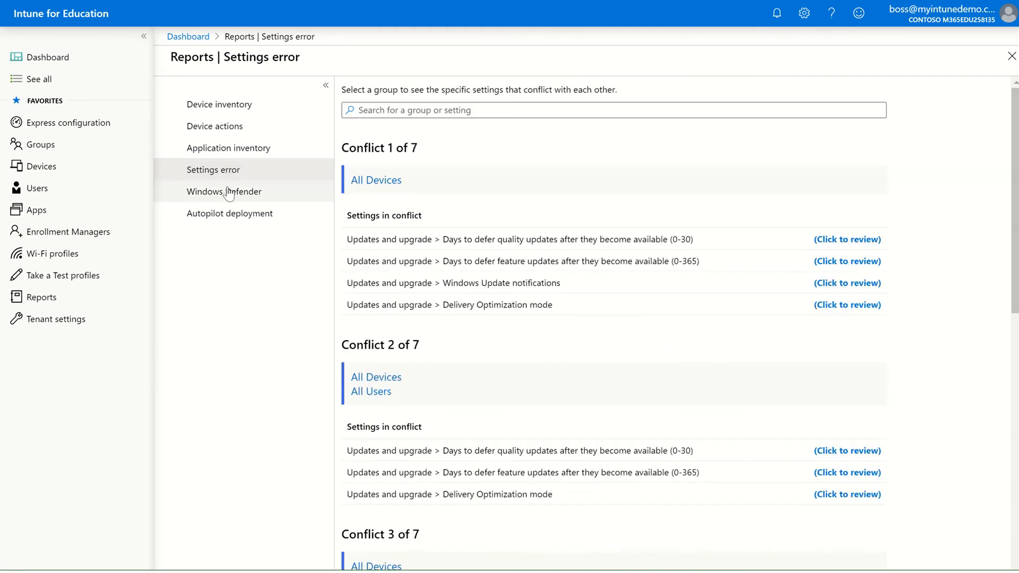
scroll(493, 329, down, 3)
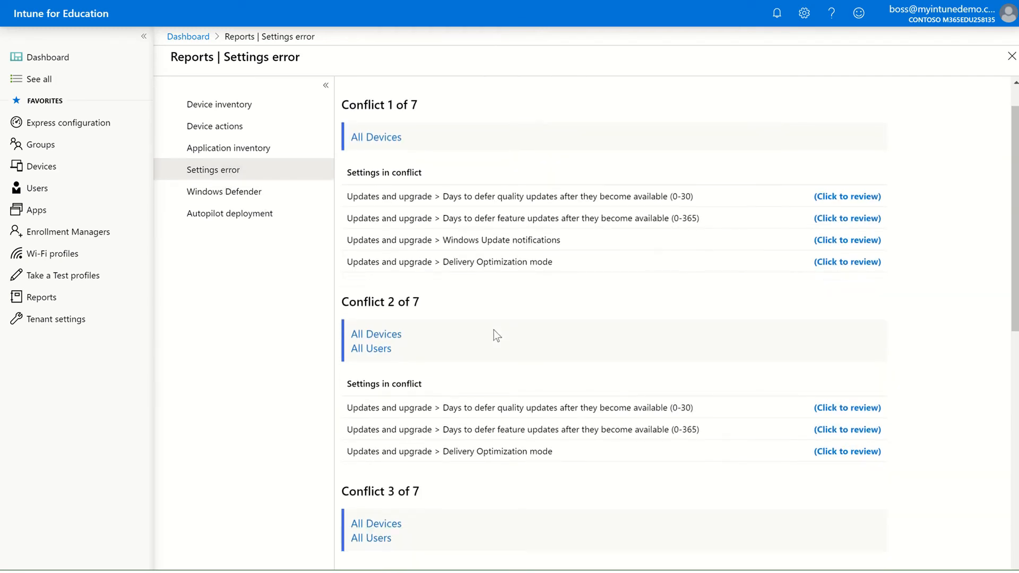
scroll(494, 330, down, 5)
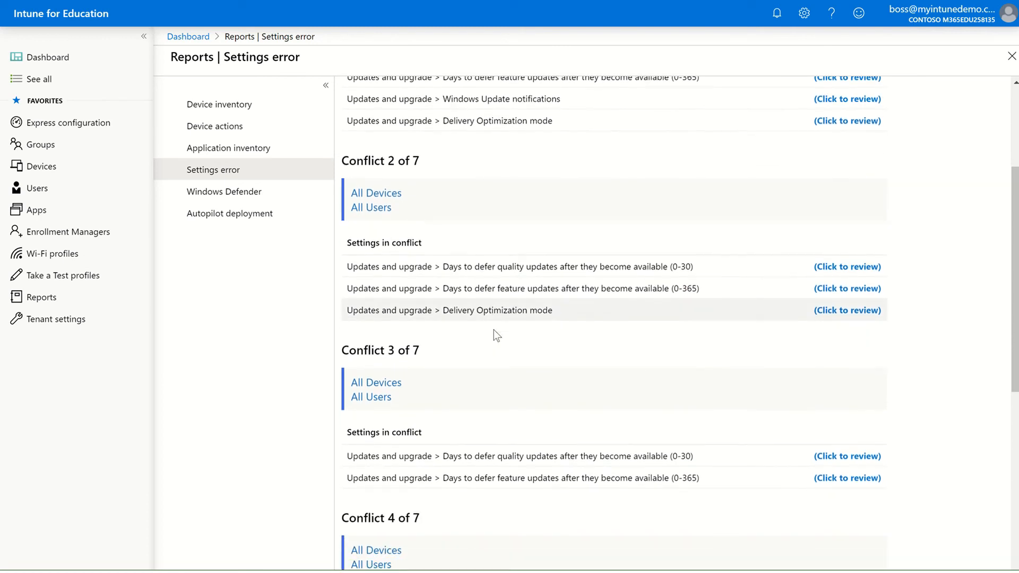
scroll(494, 329, down, 4)
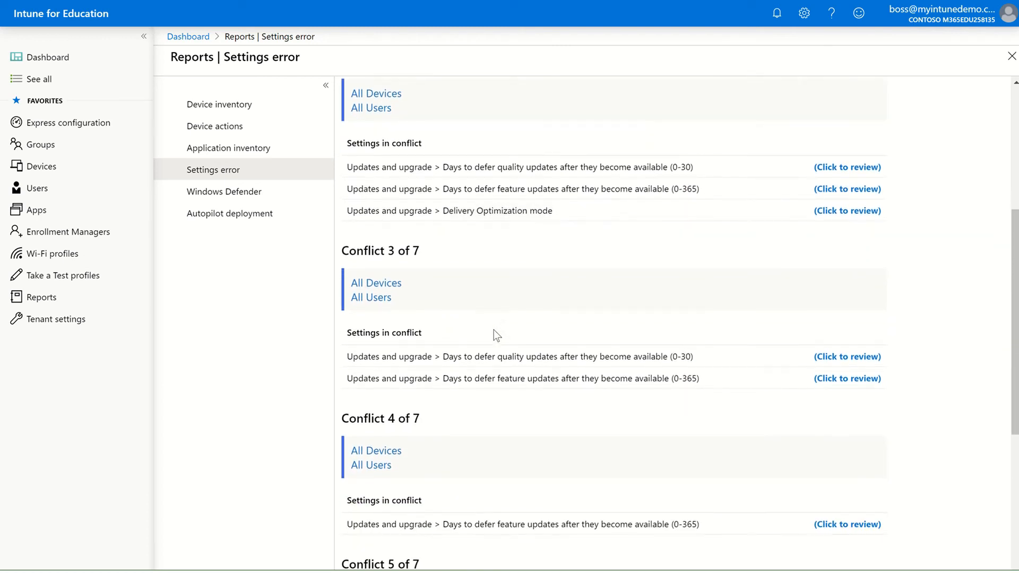
scroll(493, 329, down, 3)
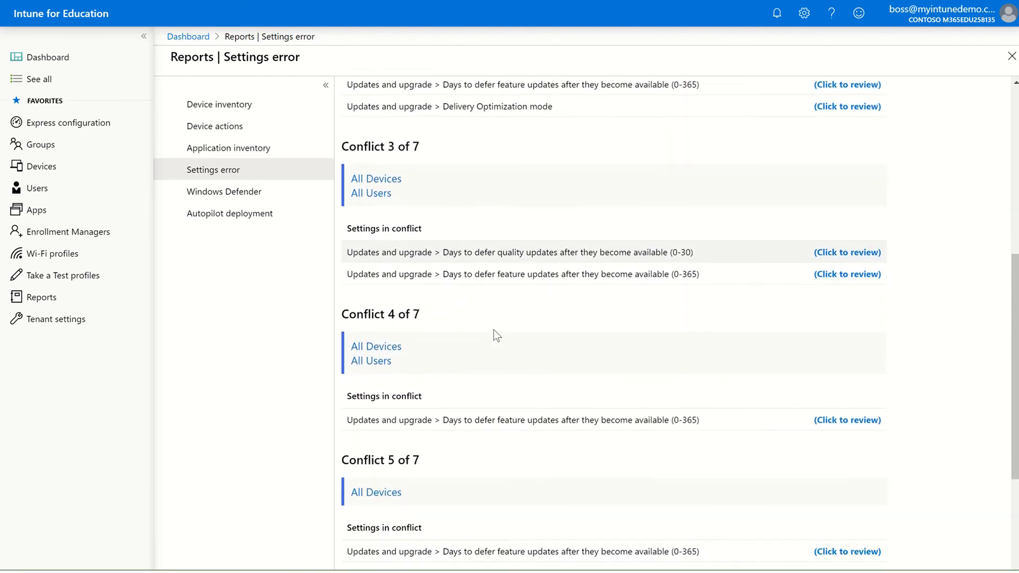
View the Windows Defender and Autopilot deployment reports
click(280, 196)
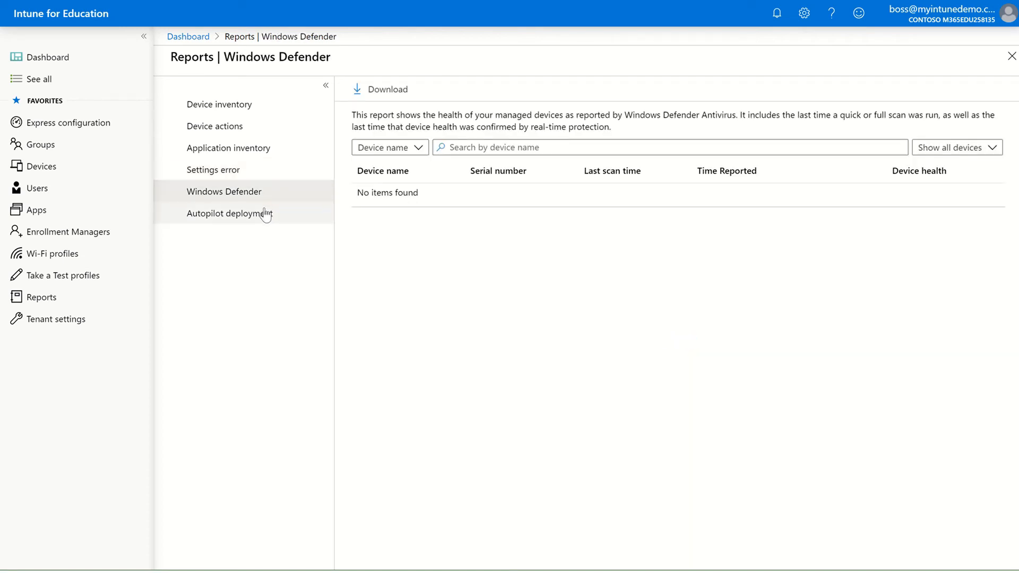
click(264, 215)
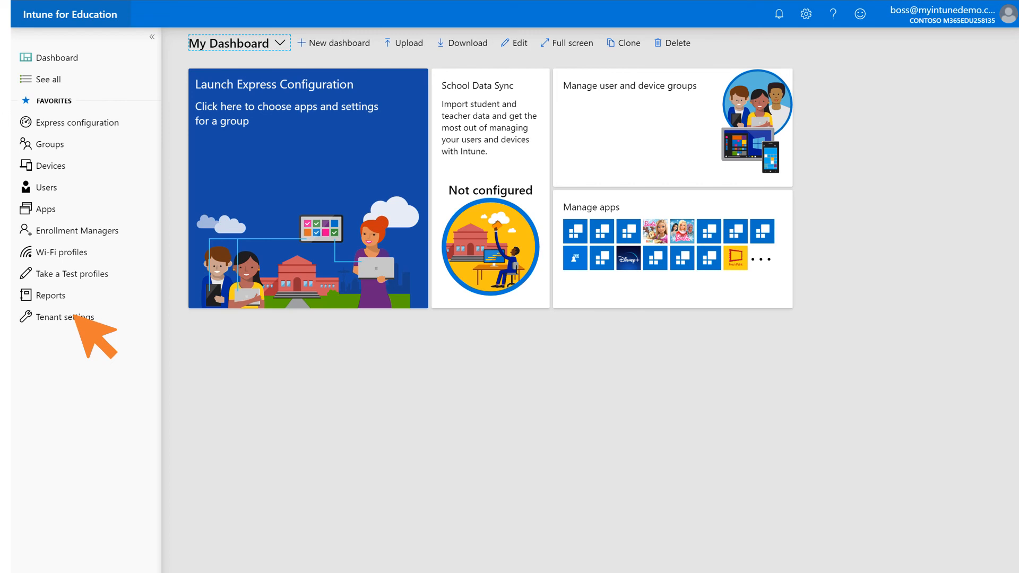
Open the general tenant settings for editing, examine the school information and support website fields, and leave without saving
click(74, 316)
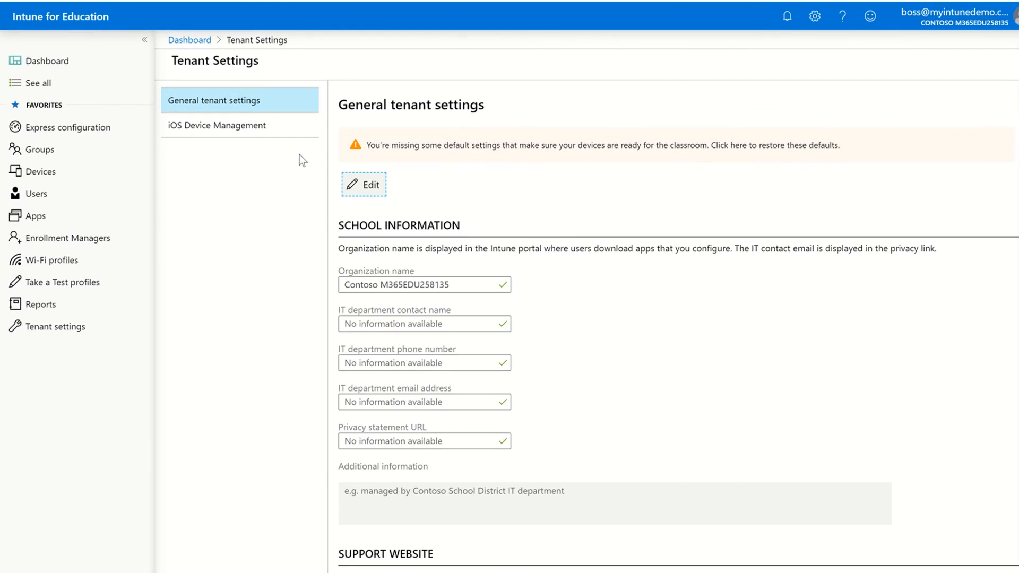
click(366, 191)
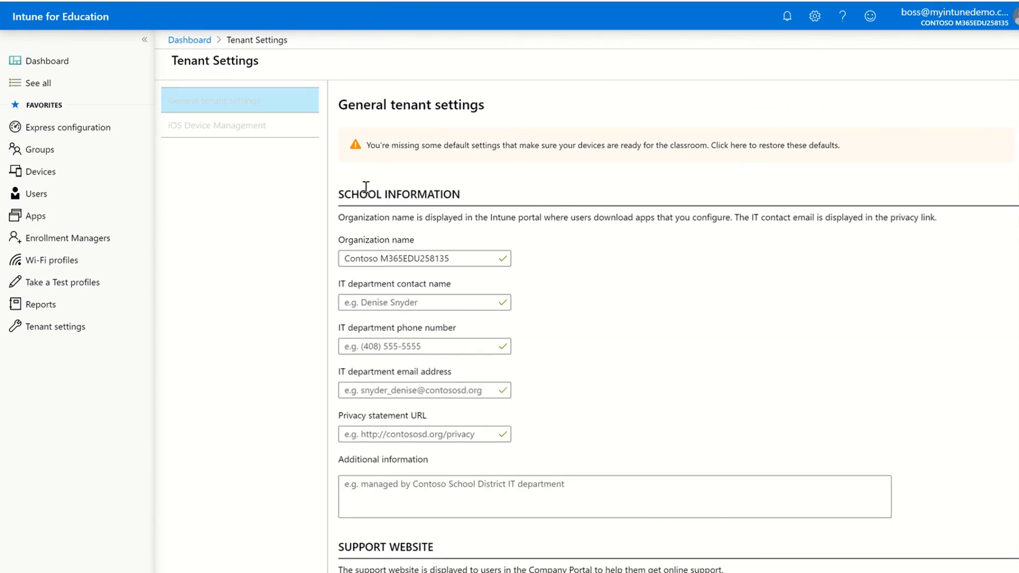
scroll(395, 241, down, 2)
scroll(396, 241, down, 2)
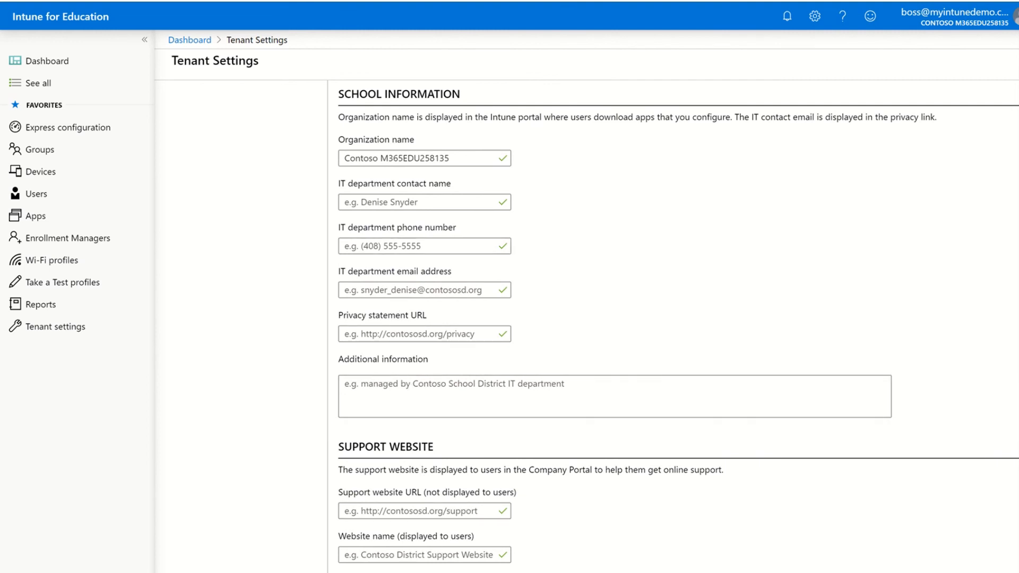
click(438, 572)
scroll(406, 382, up, 2)
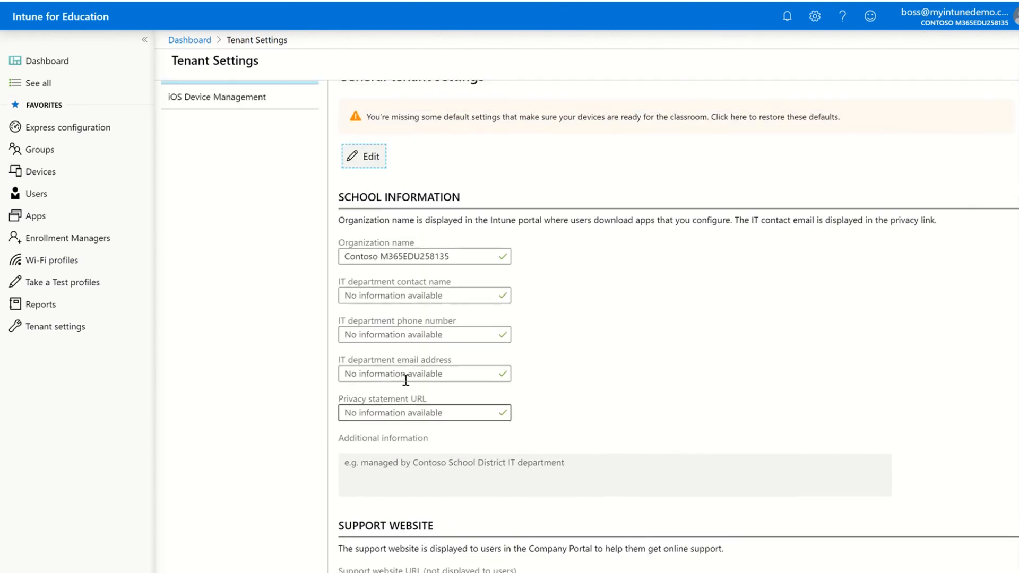
View the iOS device management overview in the tenant settings and check the MDM push certificate details
click(268, 131)
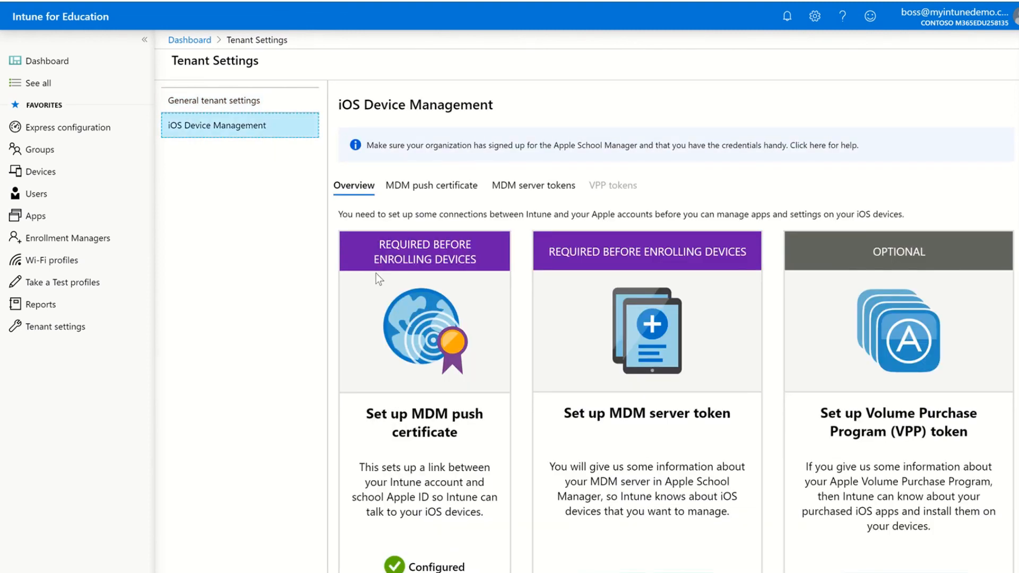
scroll(376, 273, down, 1)
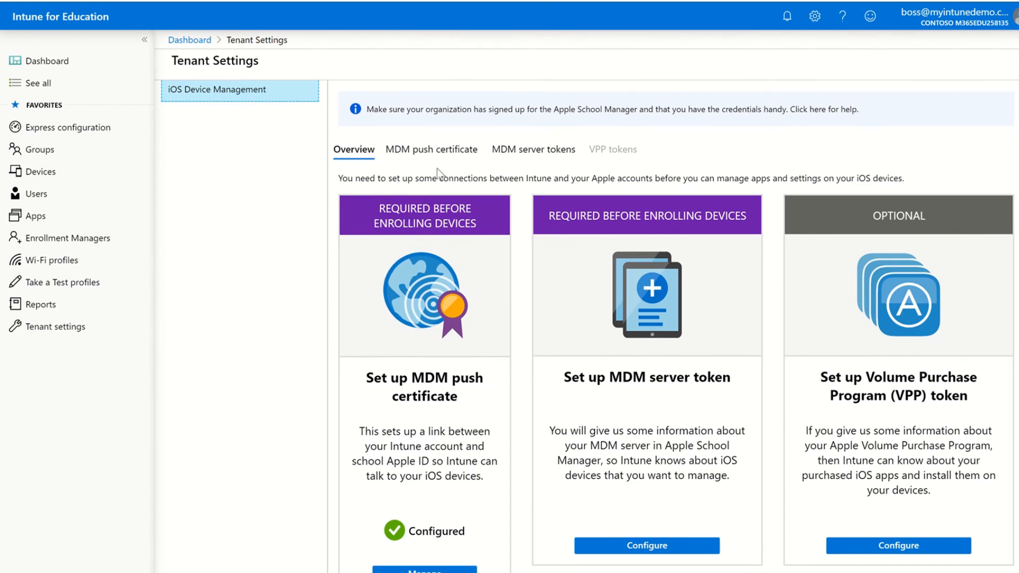
click(451, 145)
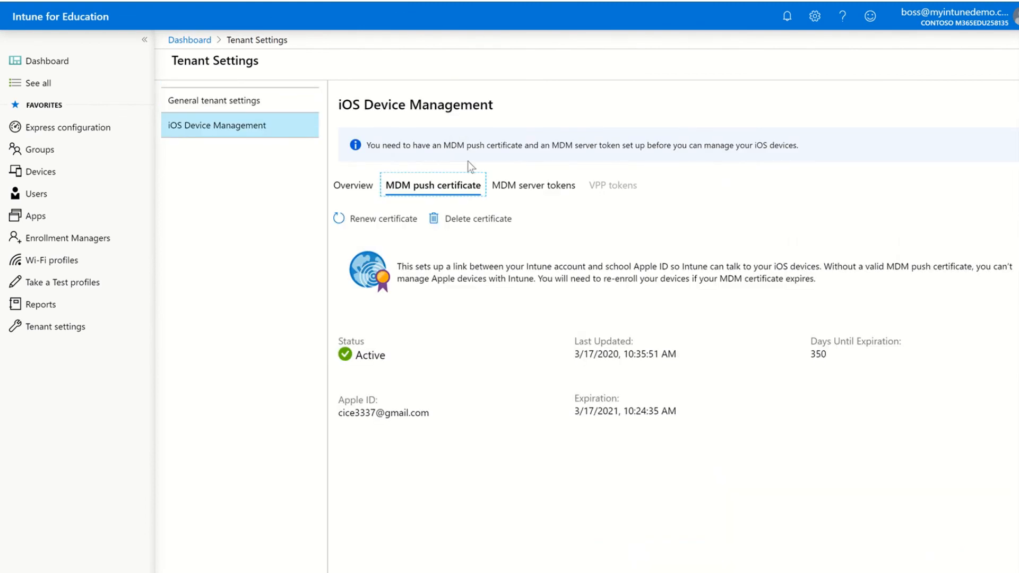
View the MDM server tokens, open the creation of a new token to examine the device setup choices, and cancel it
click(519, 184)
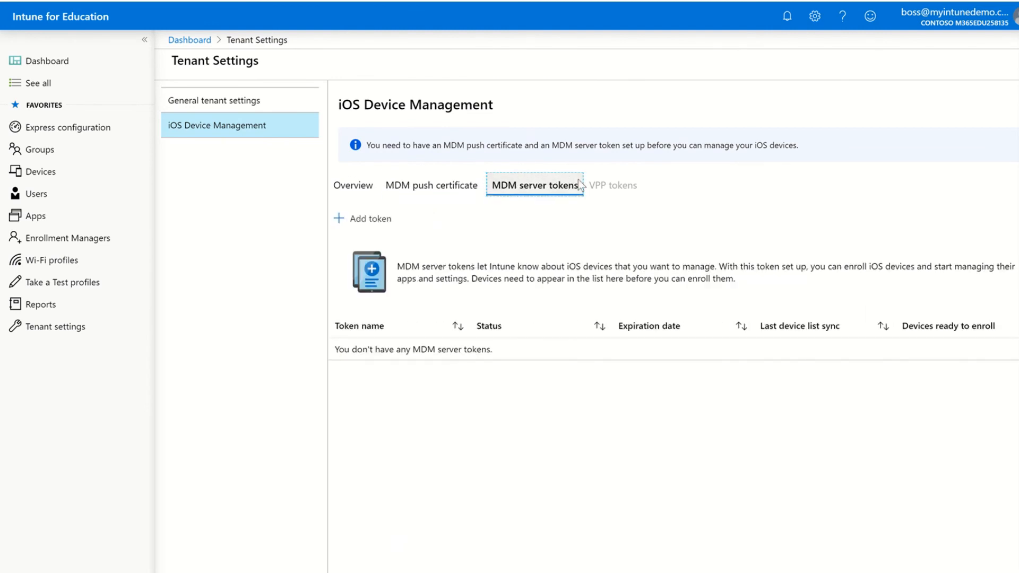
click(381, 227)
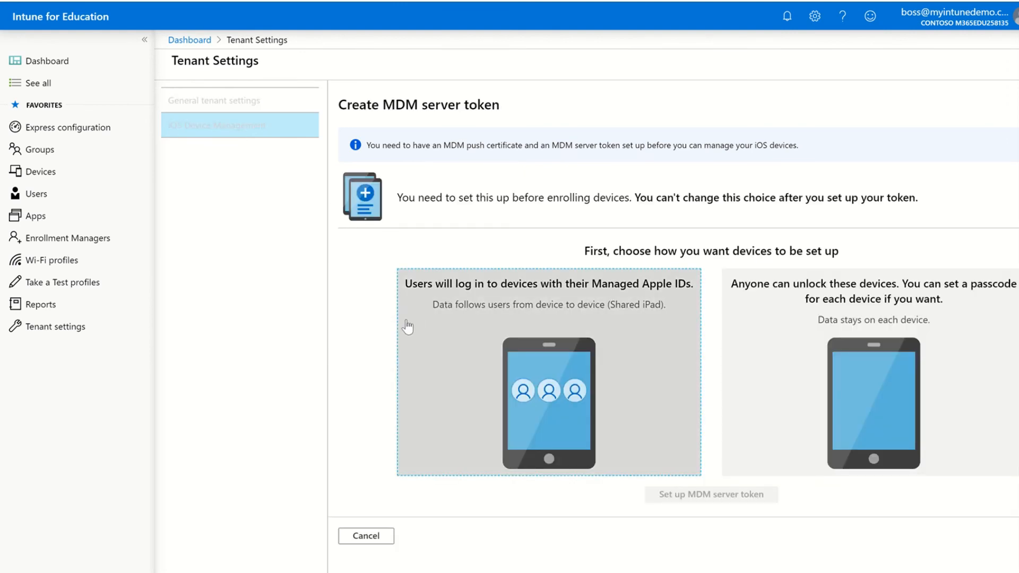
click(364, 534)
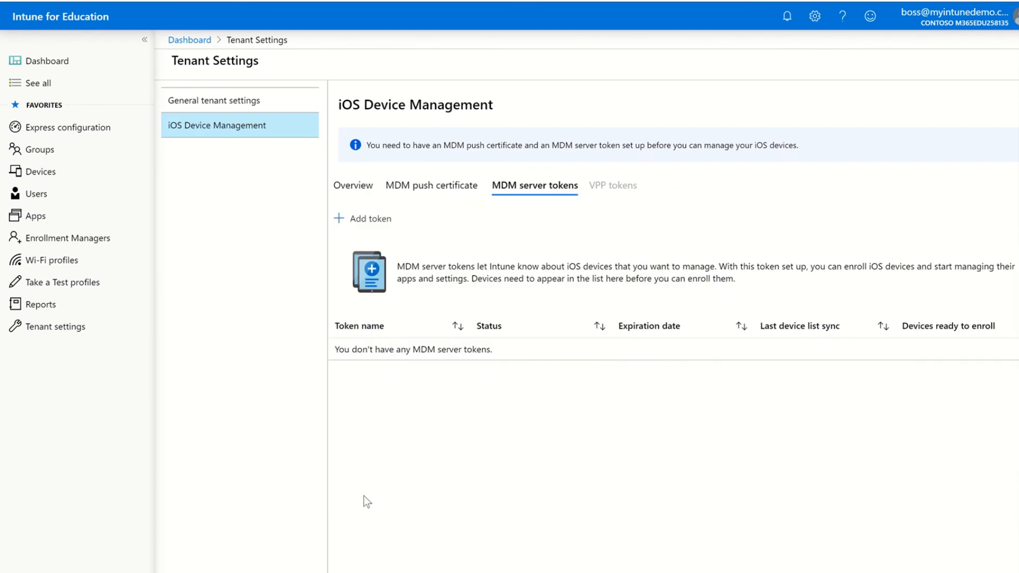